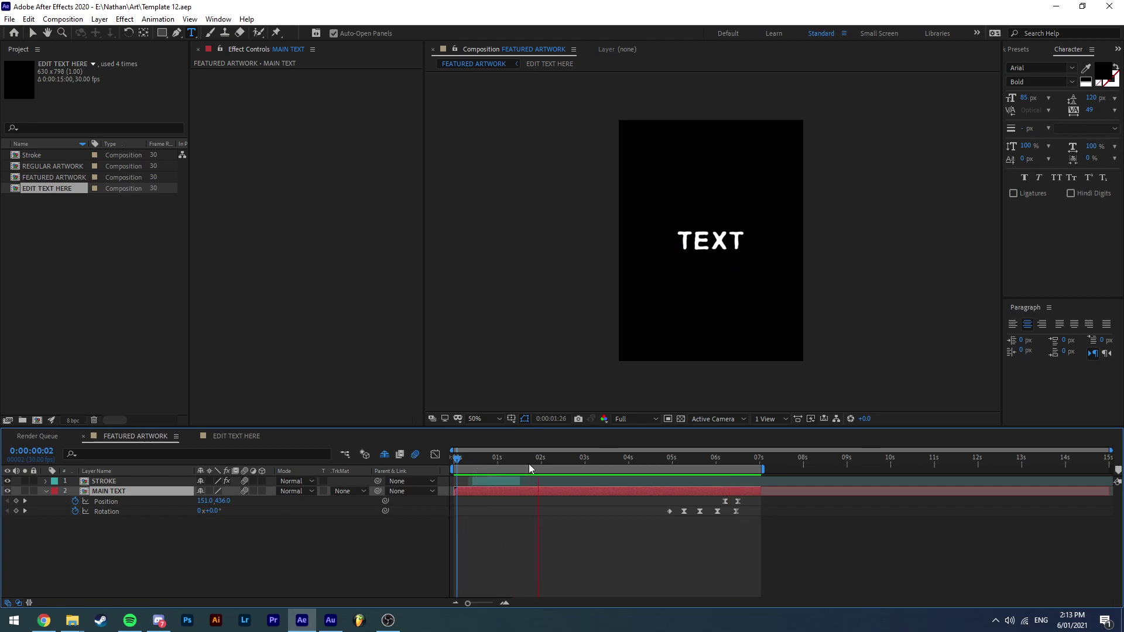
Step: Stop the FEATURED ARTWORK preview at 0:00:02:12 with TEXT visible
key("space")
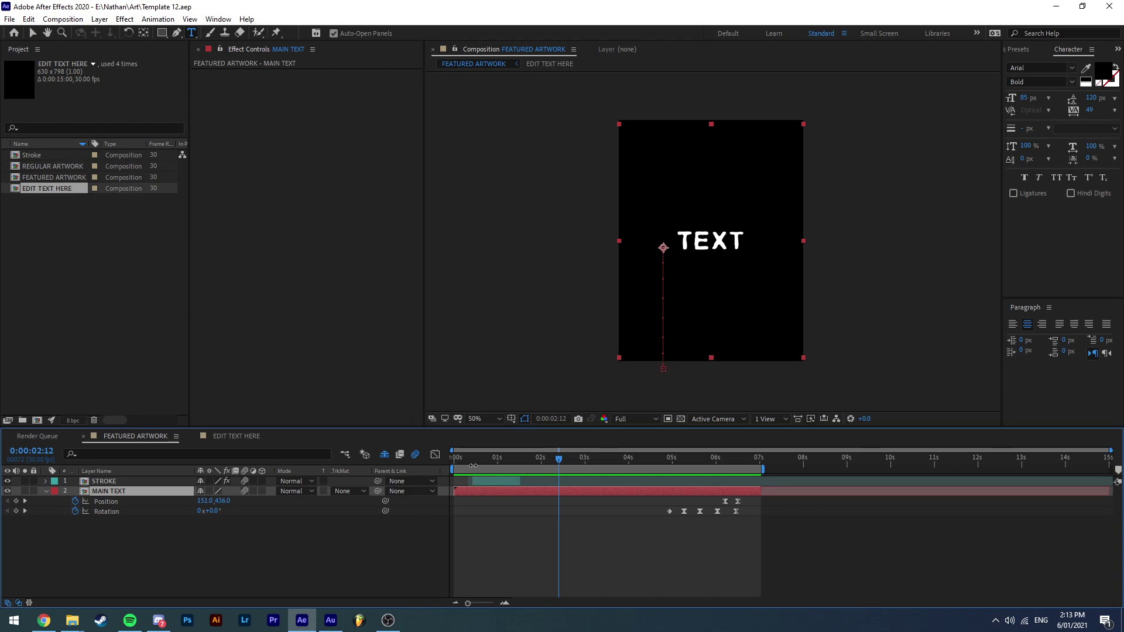
Step: Compare the REGULAR ARTWORK and FEATURED ARTWORK composition sizes in the Project panel
left_click(62, 177)
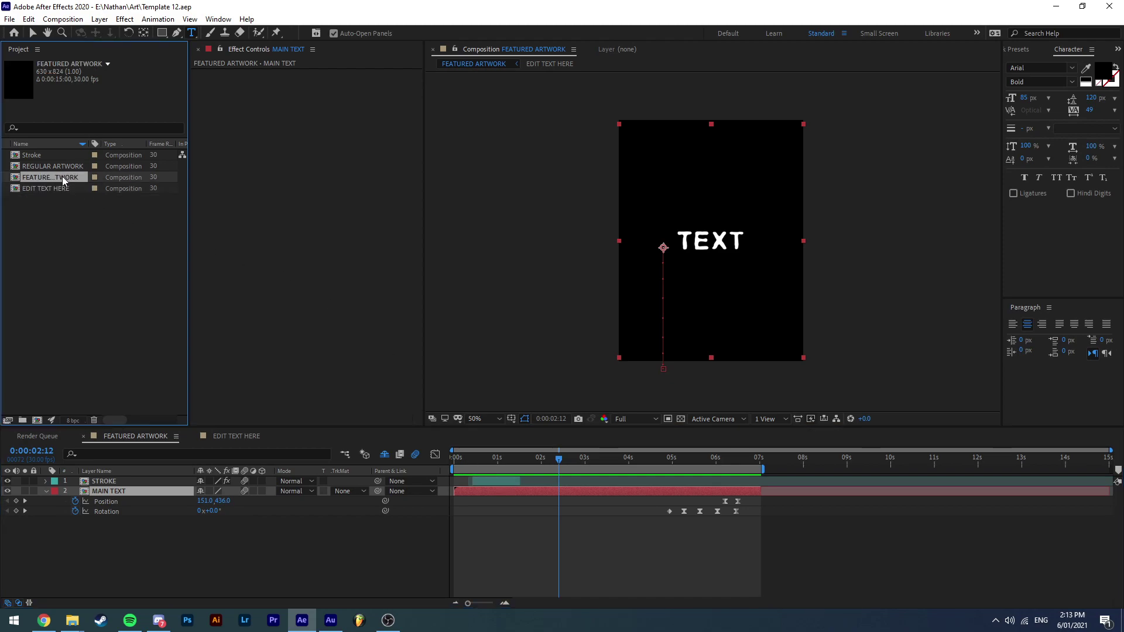
left_click(65, 165)
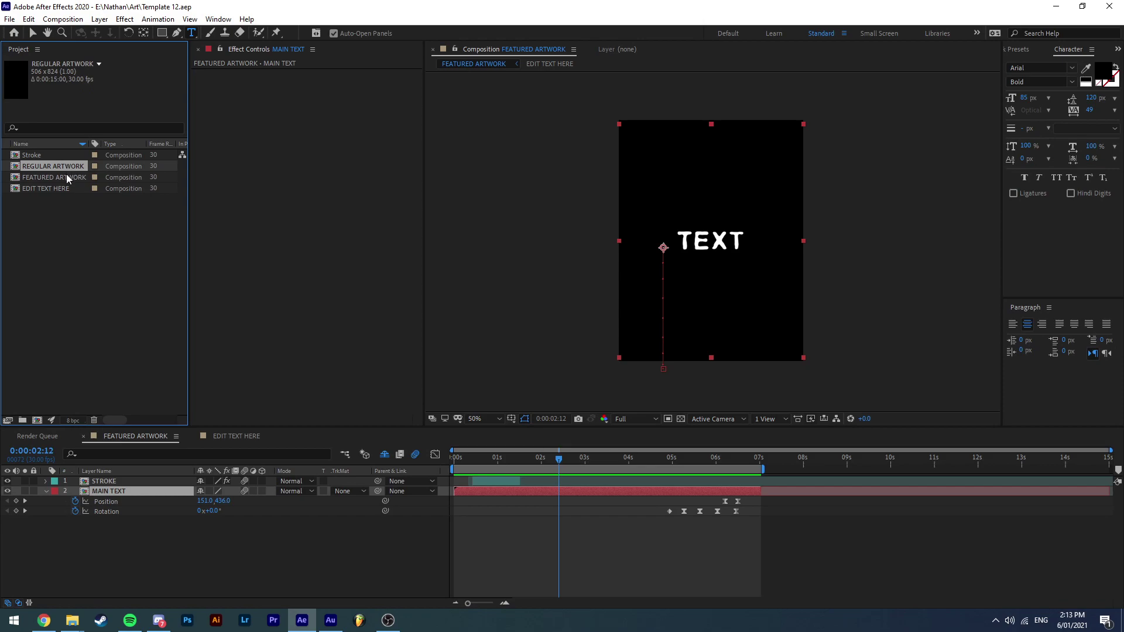
left_click(68, 180)
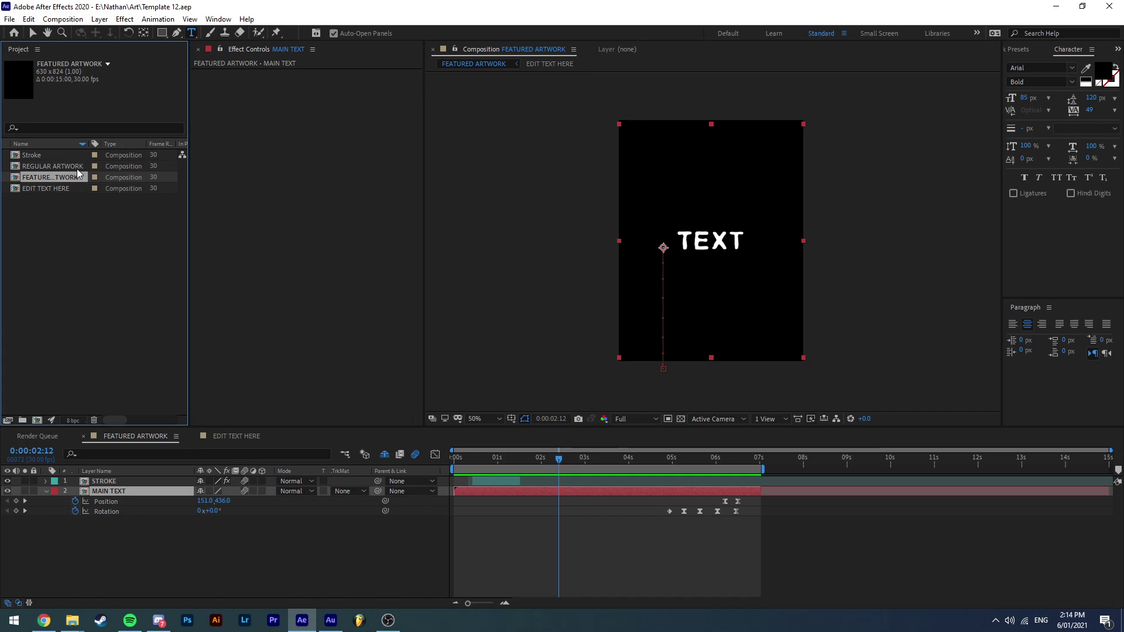
Step: Open REGULAR ARTWORK, close the FEATURED ARTWORK timeline, and preview its TEXT animation
double_click(54, 167)
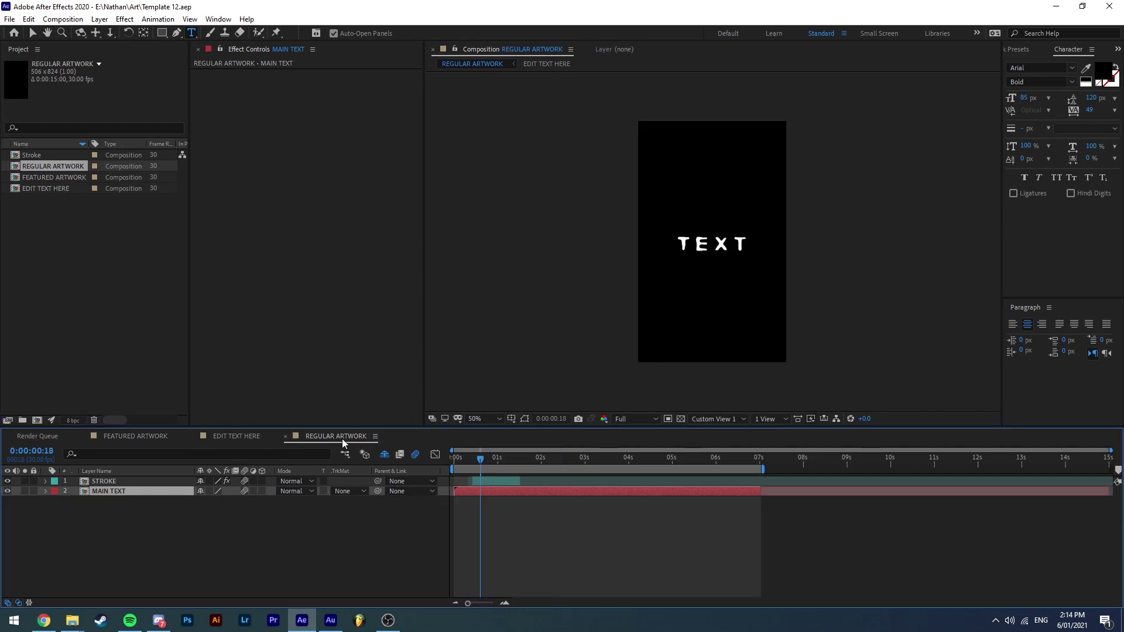
left_click_drag(342, 438, 233, 438)
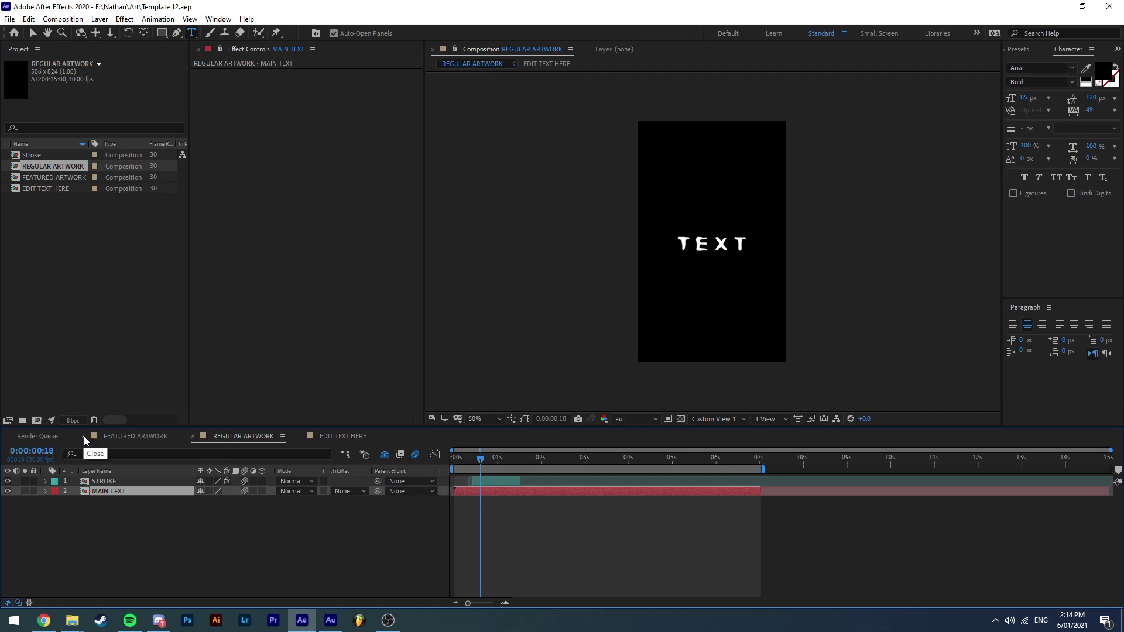
left_click(83, 437)
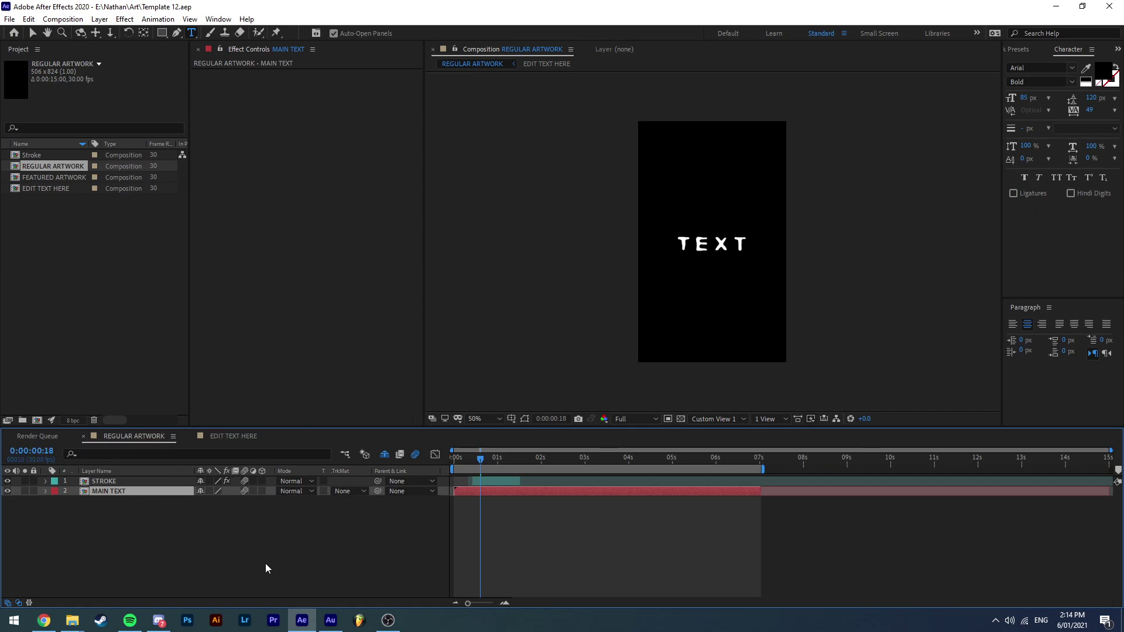
key("space")
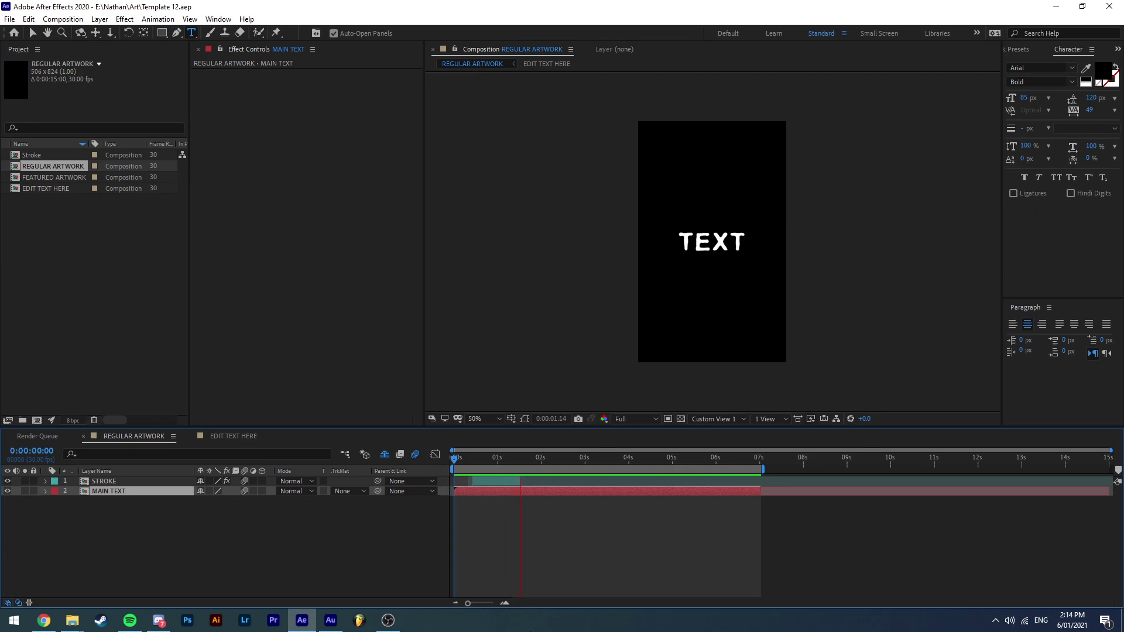
key("space")
Step: Open EDIT TEXT HERE from MAIN TEXT and replace the word TEXT with SIBUNA
double_click(108, 492)
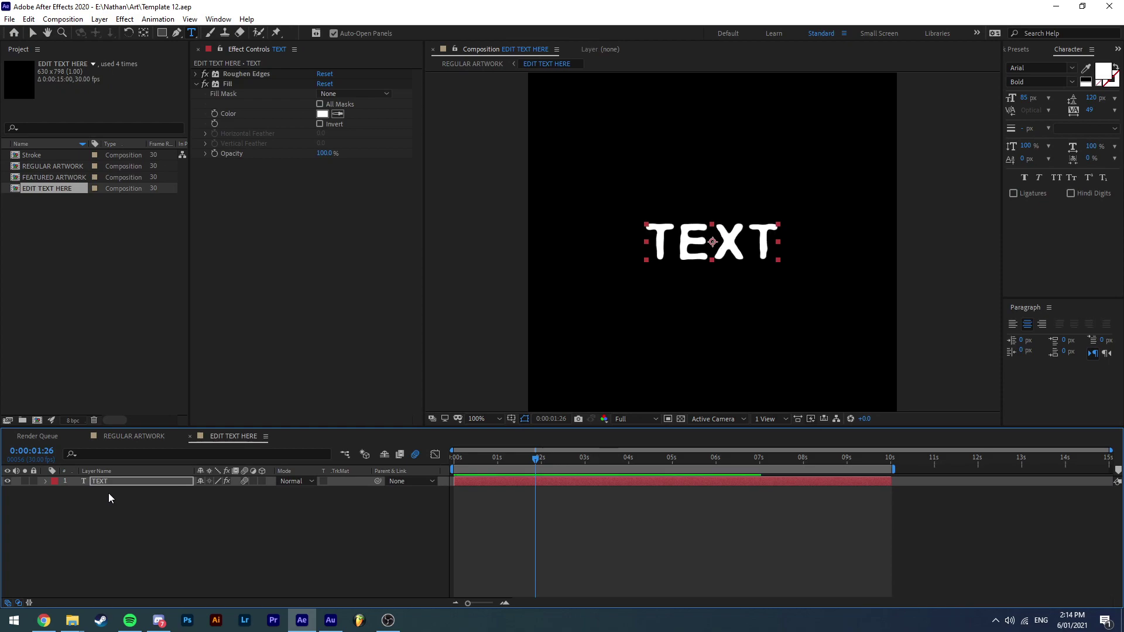
double_click(682, 232)
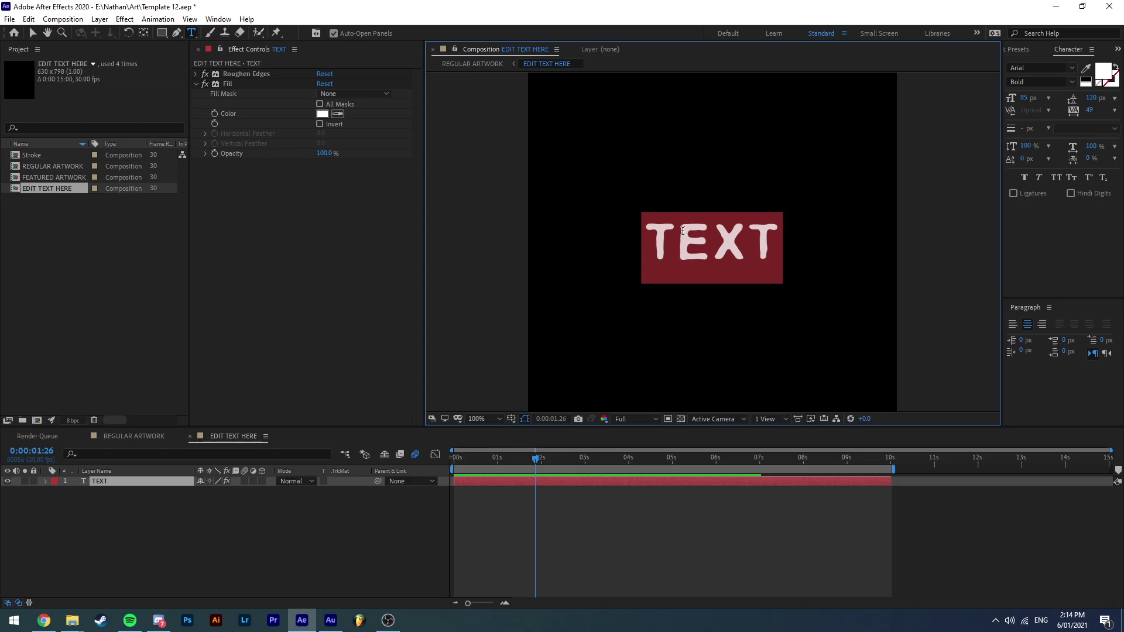
left_click(119, 437)
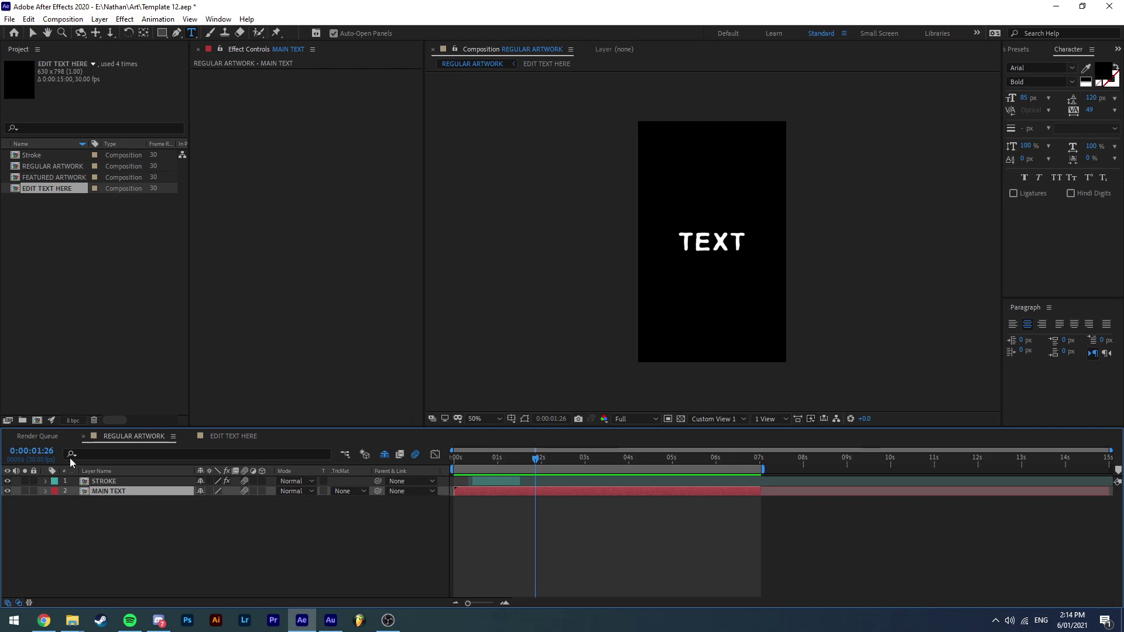
left_click(237, 438)
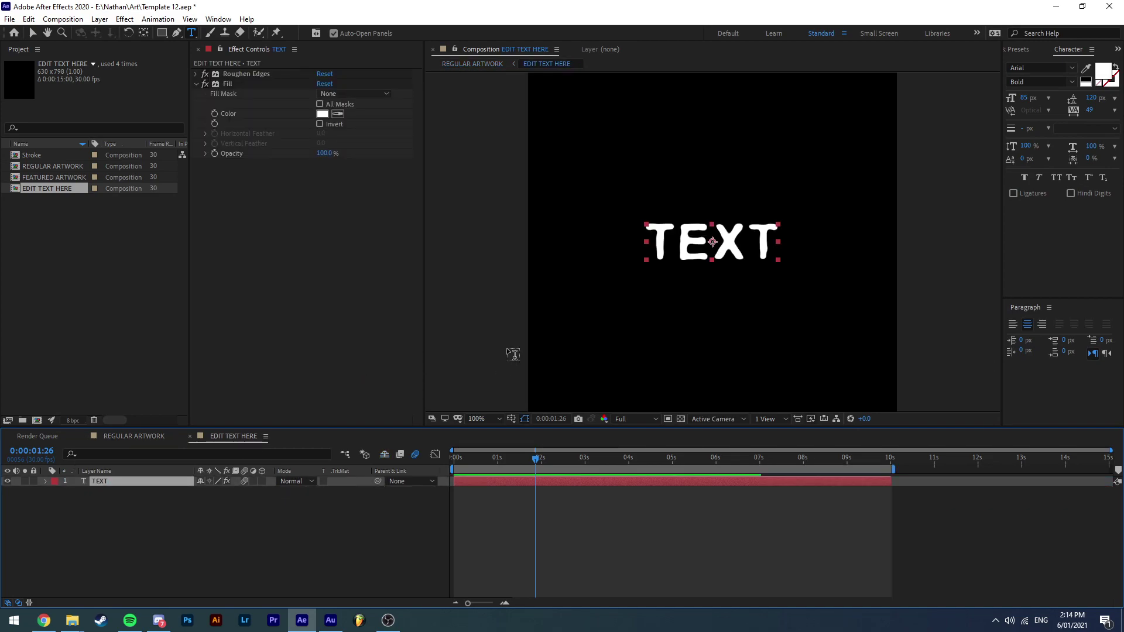
double_click(702, 243)
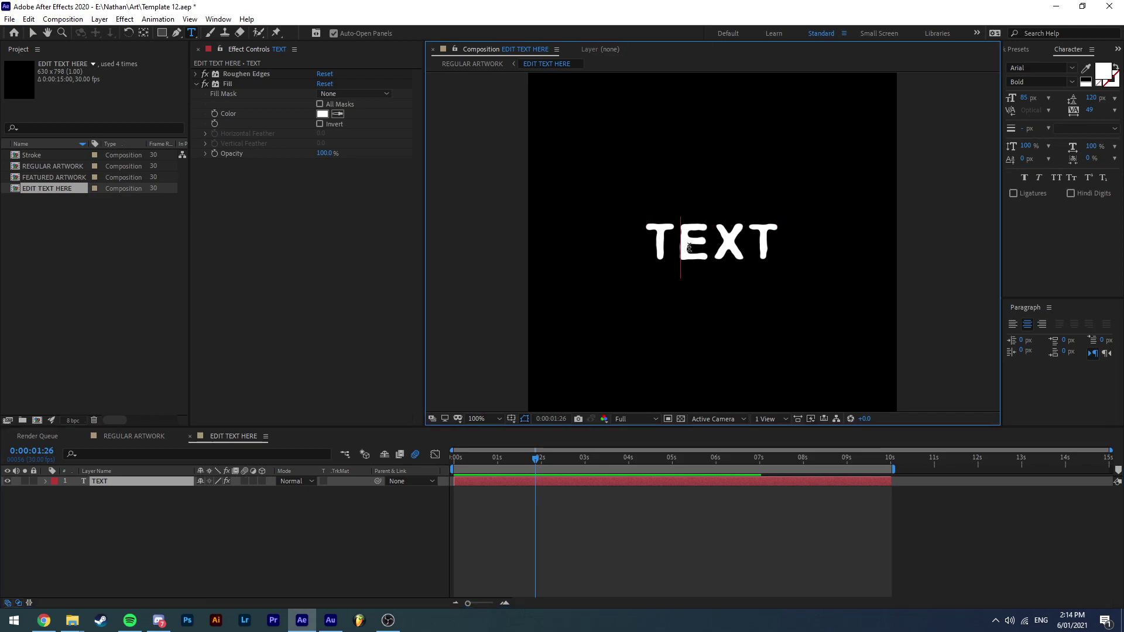
type("SIBUNA")
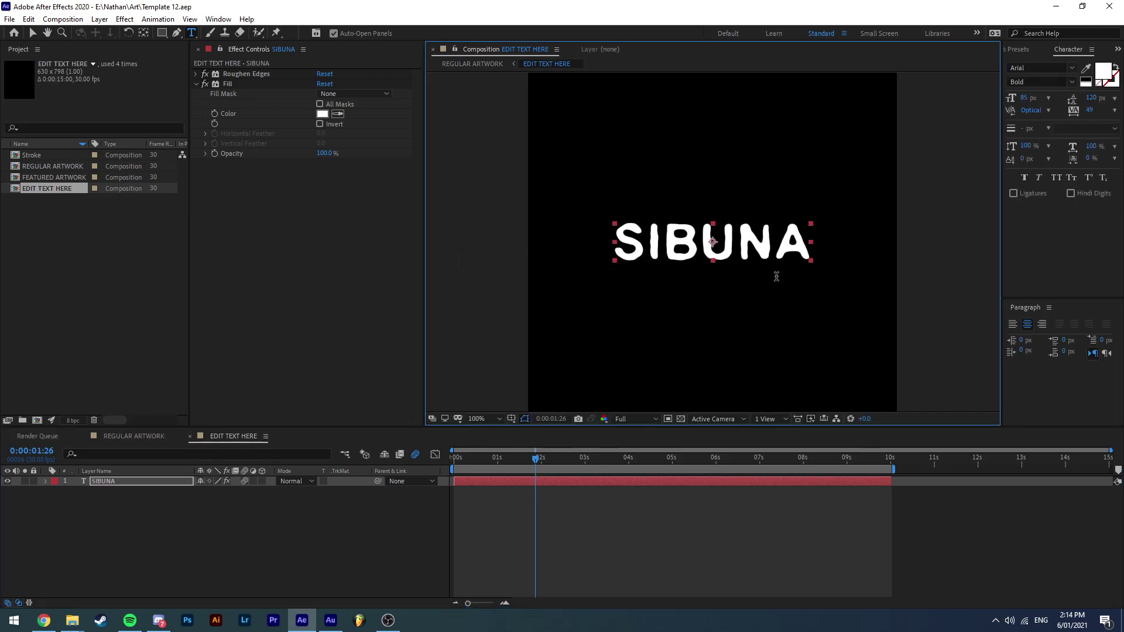
Step: Try a slightly larger SIBUNA text size, then revert it to 85 px
key("ctrl+a")
left_click_drag(1024, 98, 1030, 98)
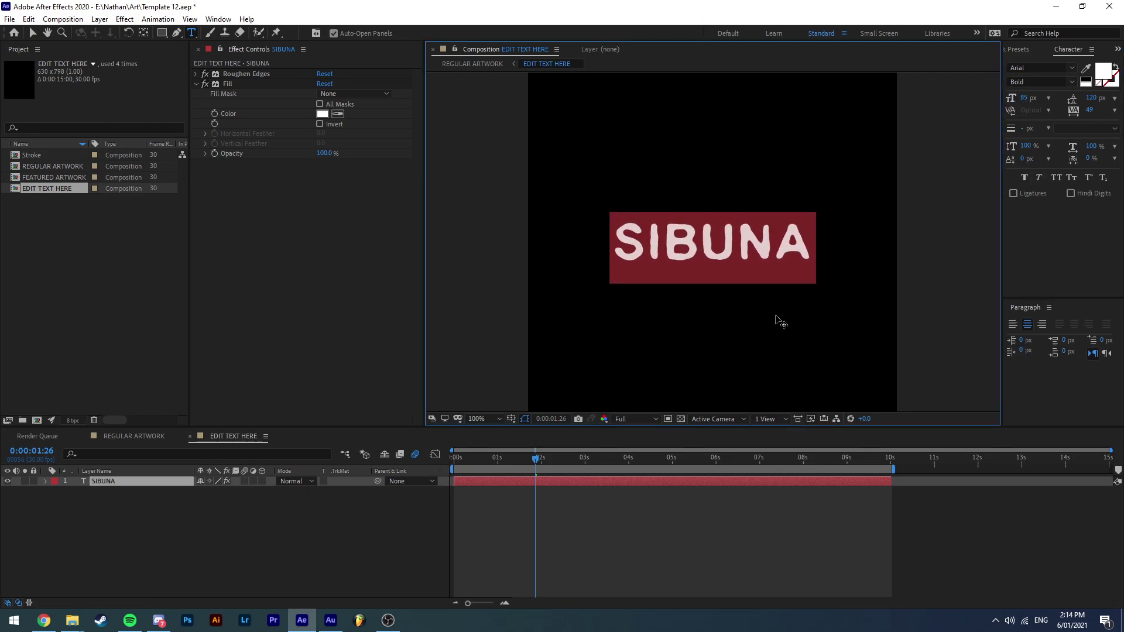
key("ctrl+z")
key("ctrl+z")
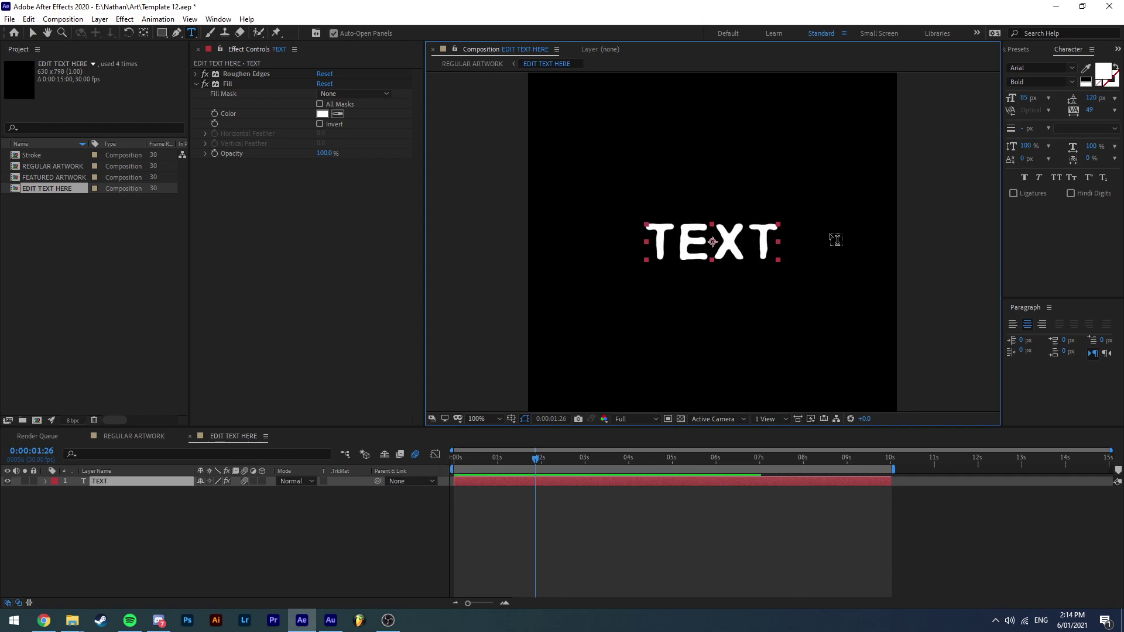
key("ctrl+shift+z")
key("v")
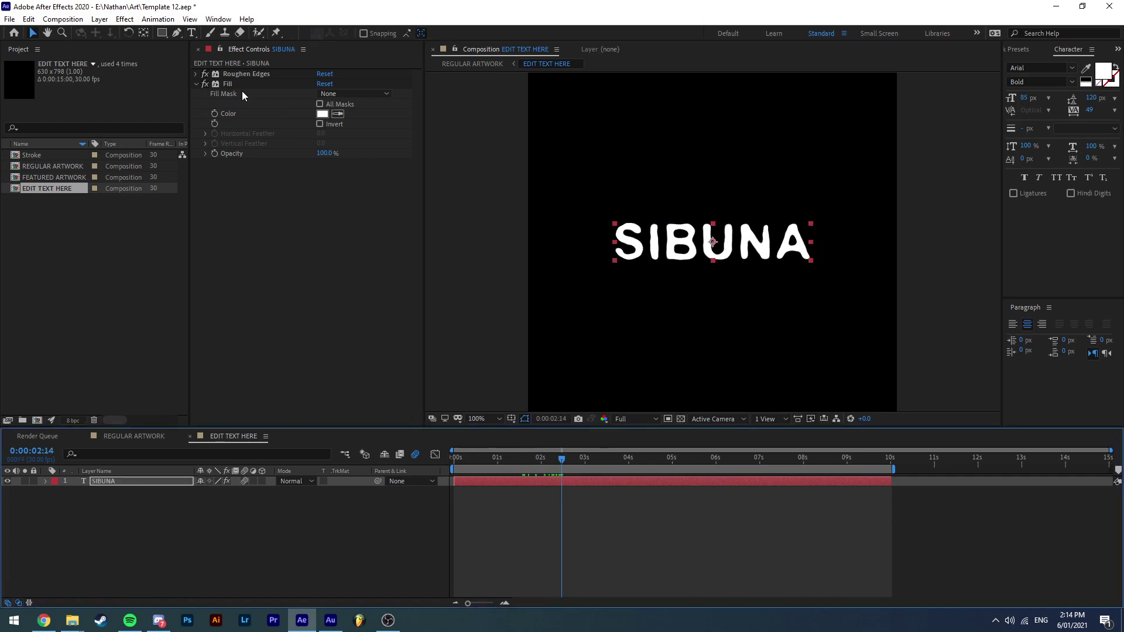
Step: Try pink shades for the text Fill colour, then cancel to keep SIBUNA white
left_click(229, 84)
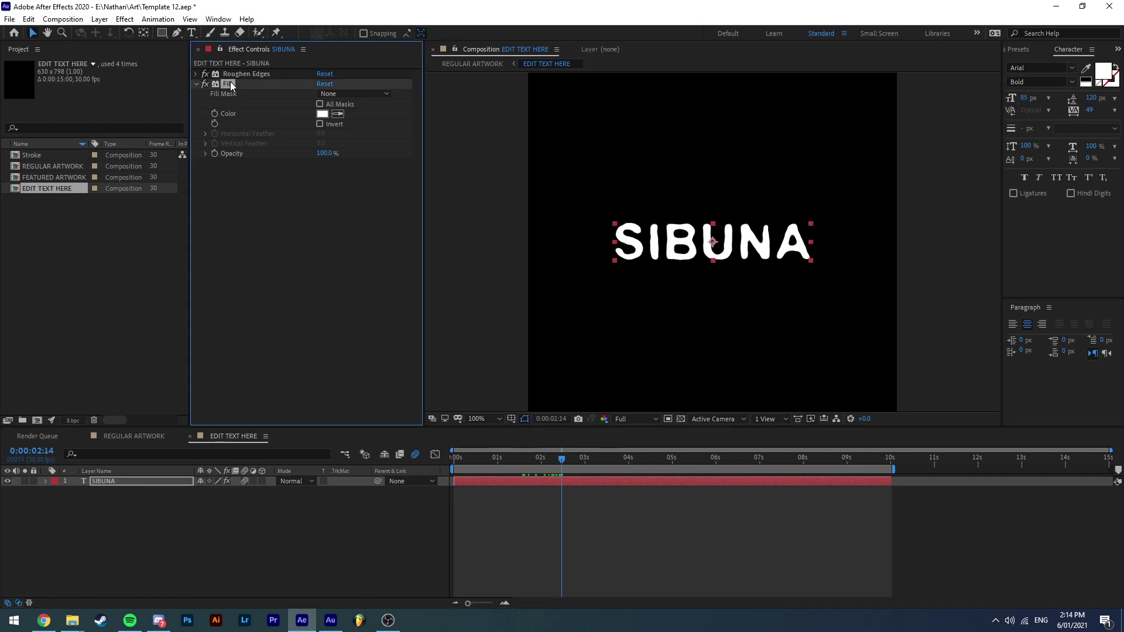
left_click(322, 113)
left_click(706, 334)
mouse_move(706, 334)
left_mouse_down()
mouse_move(746, 384)
mouse_move(679, 363)
mouse_move(724, 337)
left_mouse_up()
left_click(903, 323)
Step: Return to REGULAR ARTWORK and move to a frame where SIBUNA is visible
left_click(142, 444)
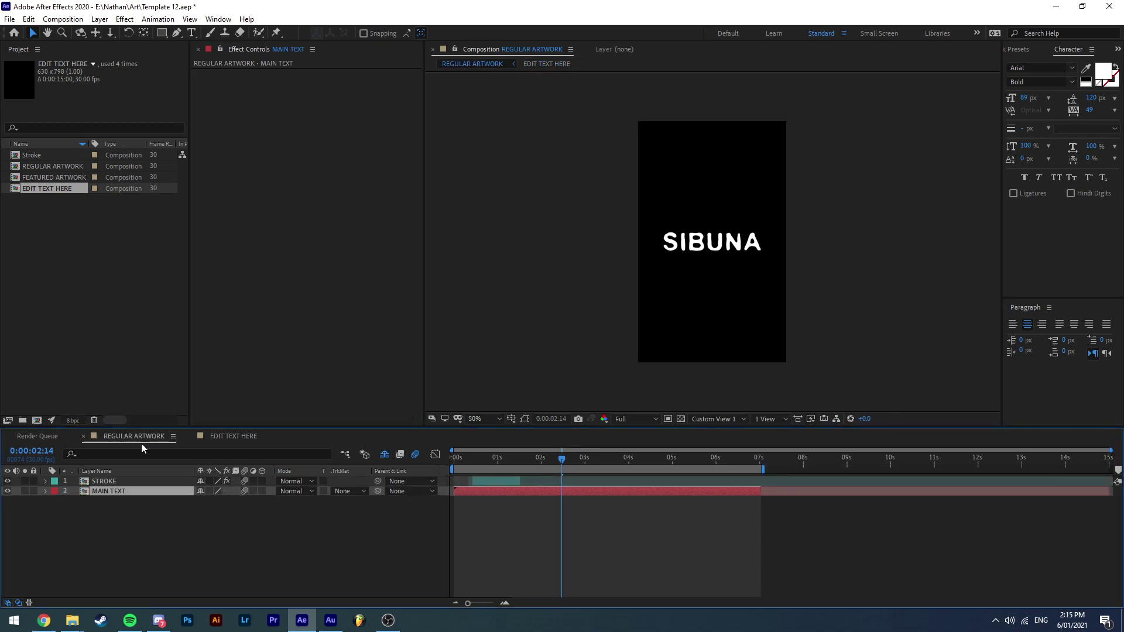
key("shift+Escape")
left_click(121, 439)
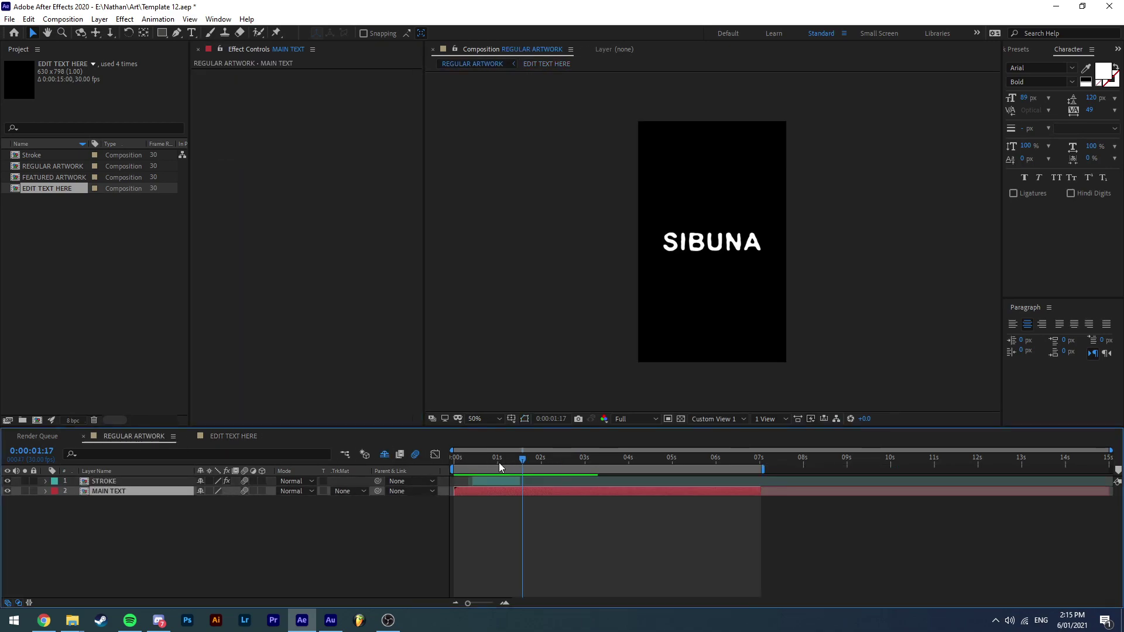
left_click(456, 462)
left_click_drag(462, 469, 470, 467)
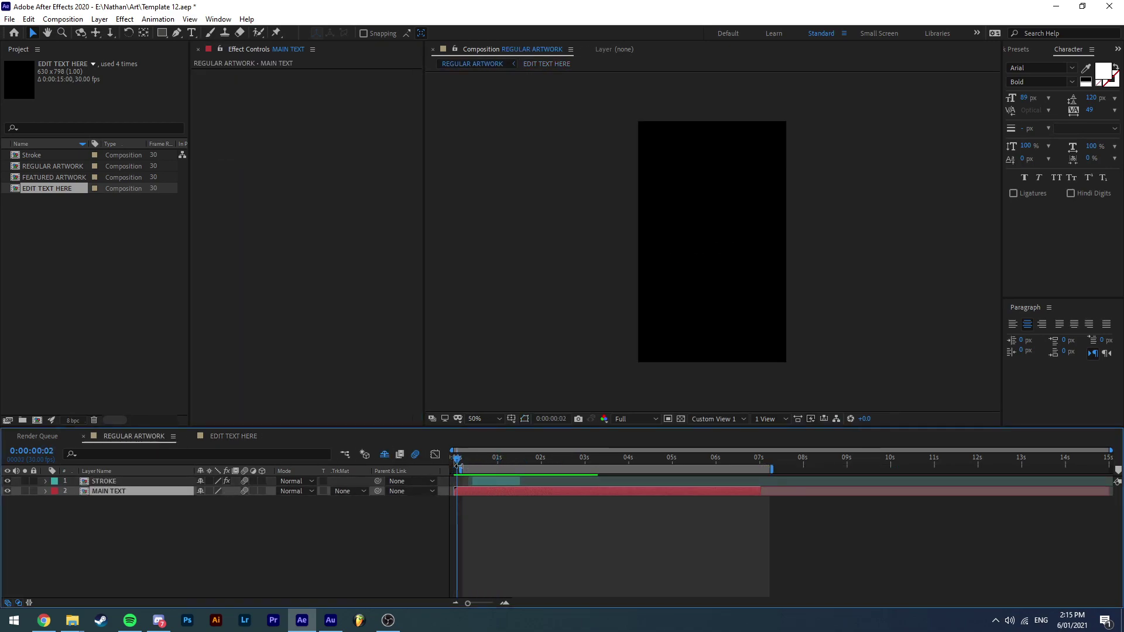
key("ctrl+z")
left_click(495, 457)
Step: Change the STROKE layer's Fill colour to purple B995EF and preview from the start
left_click(487, 482)
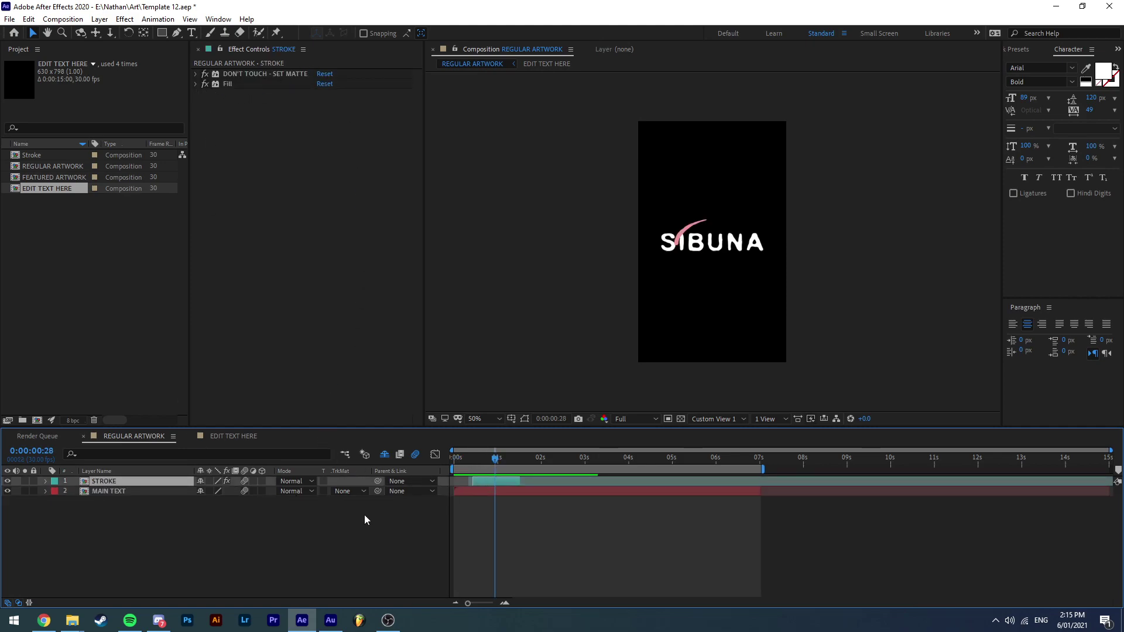
left_click(196, 85)
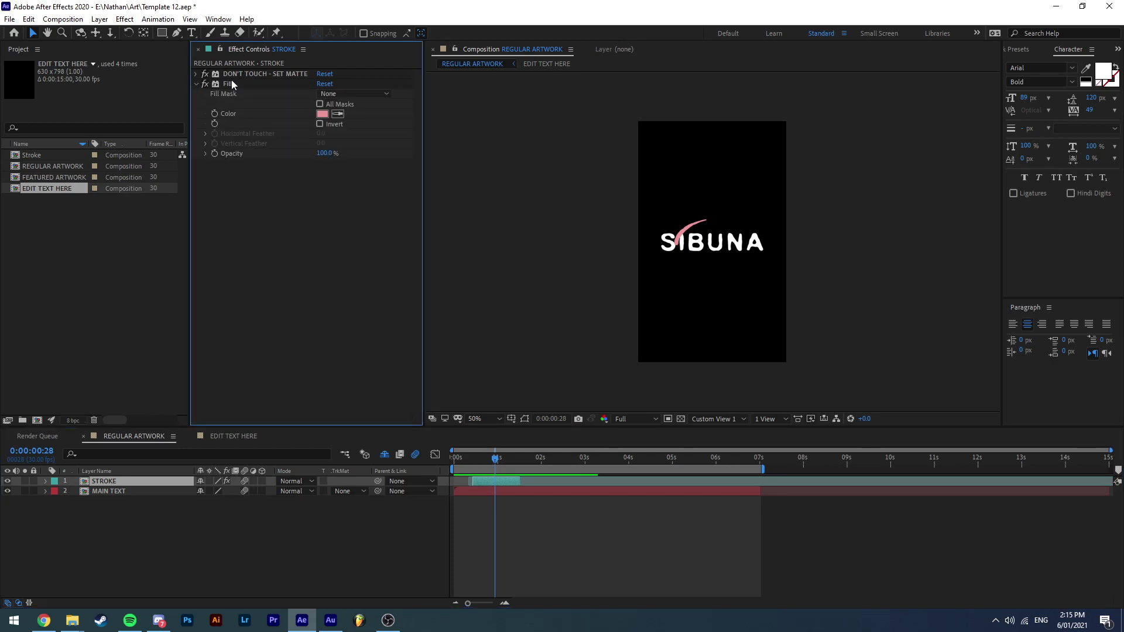
left_click(325, 117)
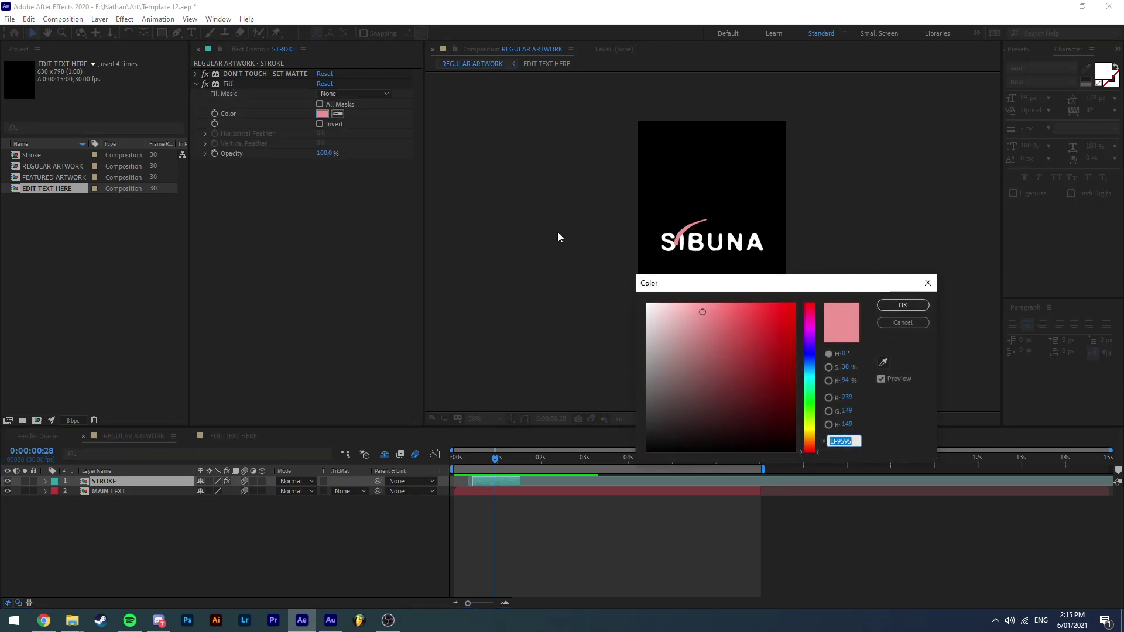
left_click(811, 339)
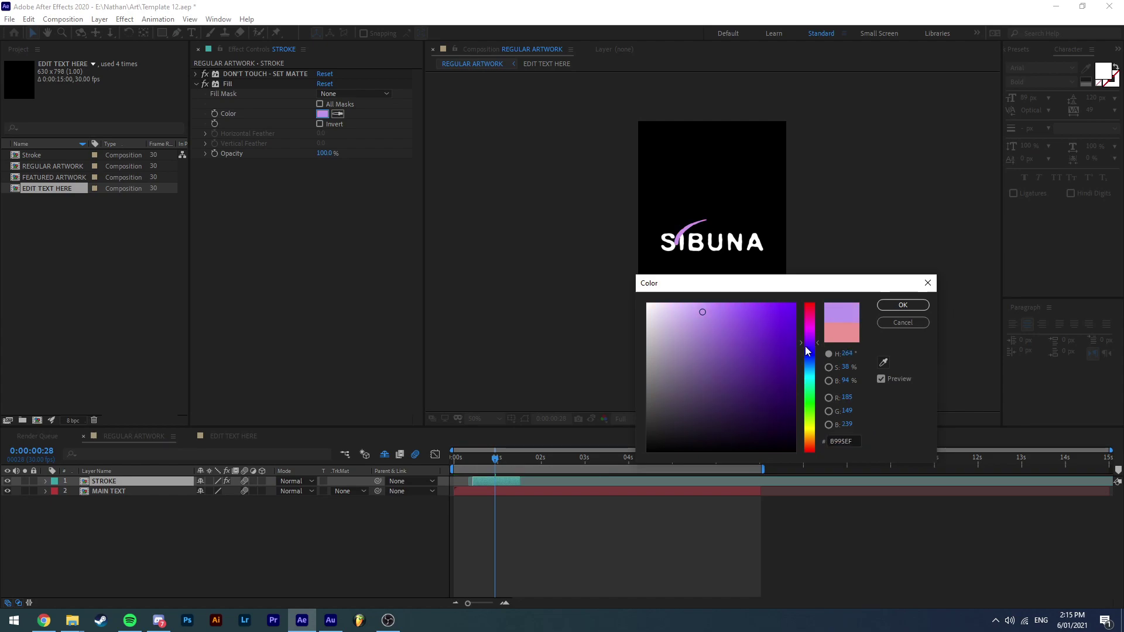
left_click(906, 306)
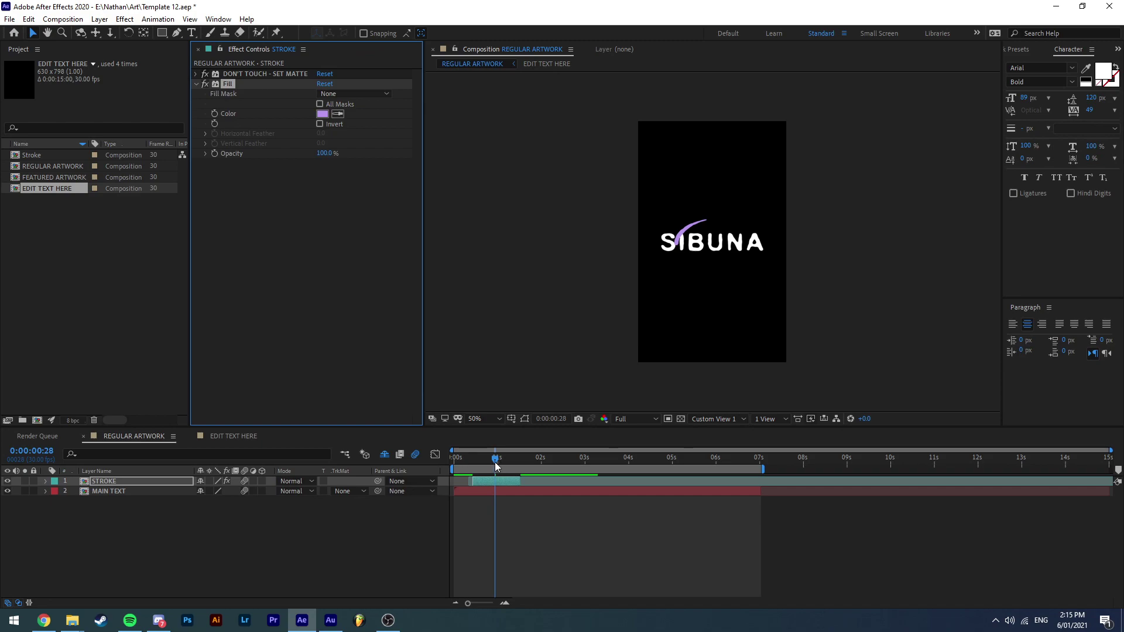
left_click_drag(497, 469, 454, 469)
key("space")
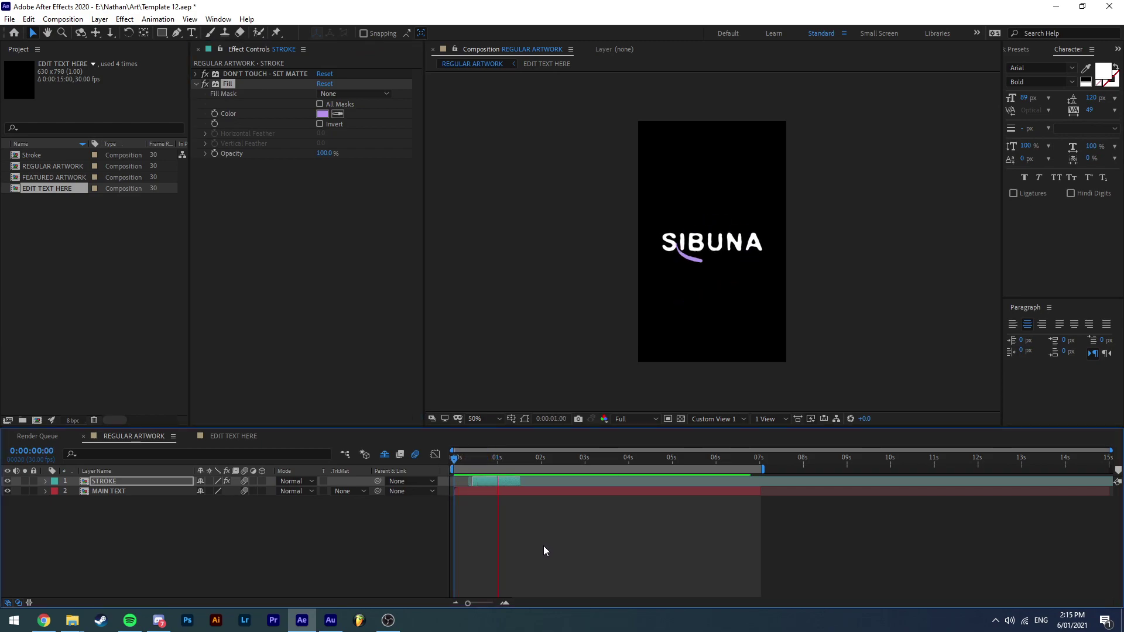
Step: Stop the preview, download the steam.design template ZIP, and bring up Downloads
key("space")
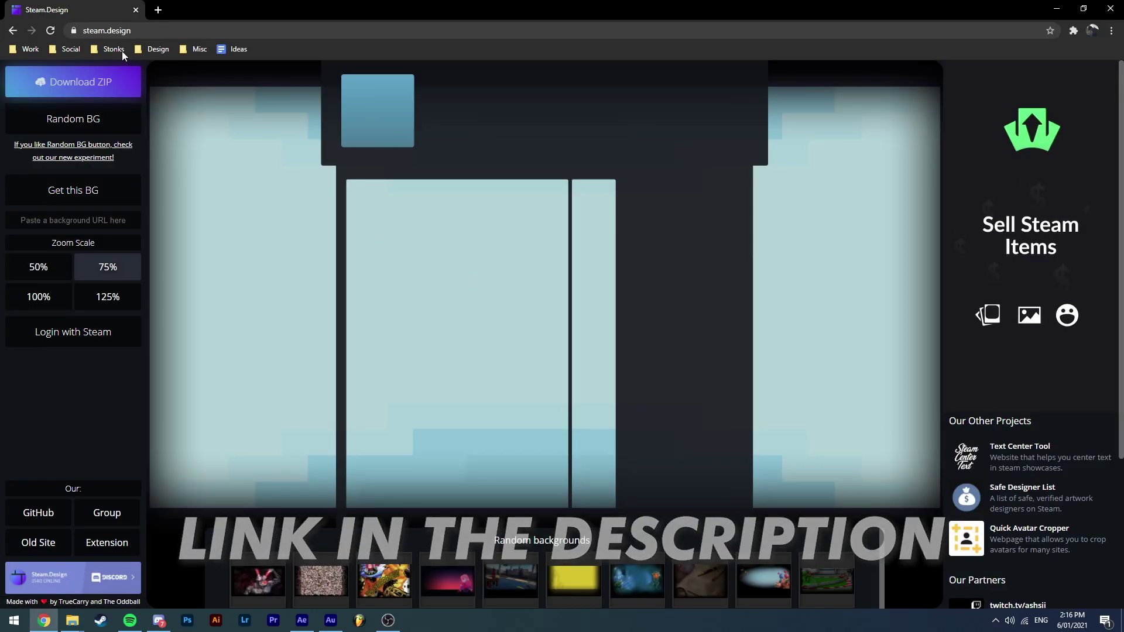
left_click(99, 83)
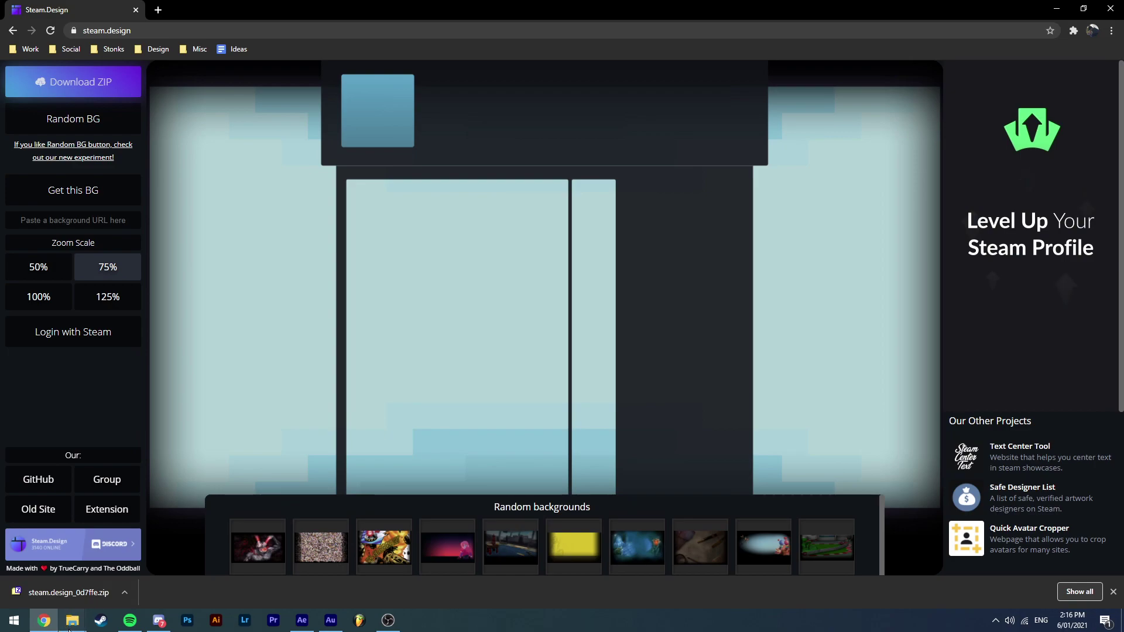
mouse_move(72, 619)
left_click(58, 588)
Step: Extract Artwork_Middle.png from steam.design_0d7ffe.zip and bring it into After Effects
double_click(355, 231)
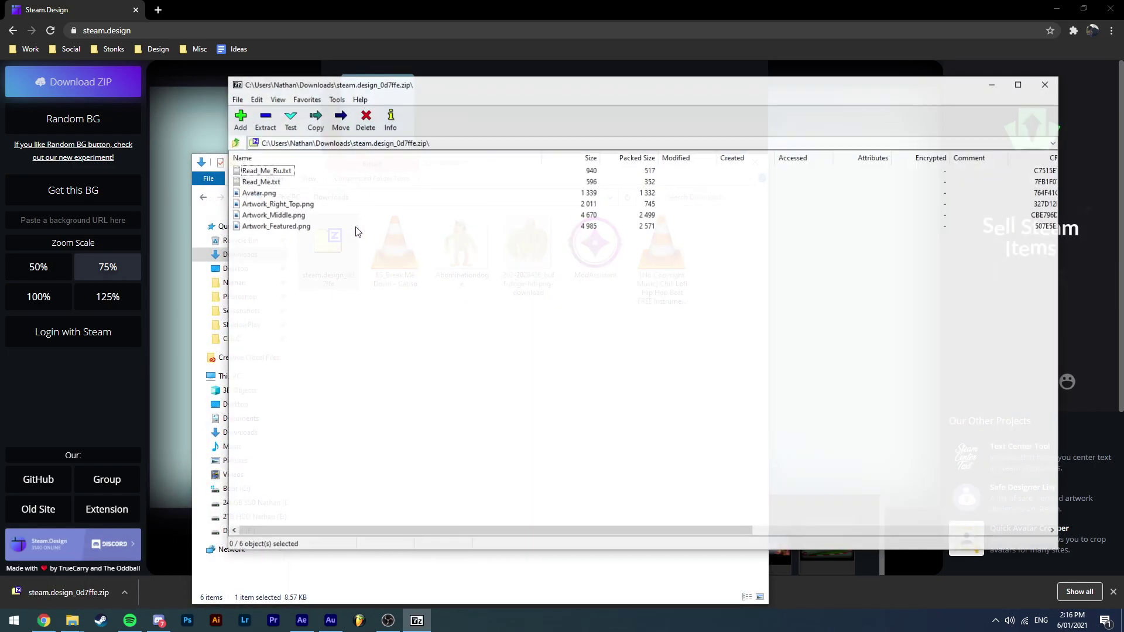
left_click_drag(427, 85, 719, 86)
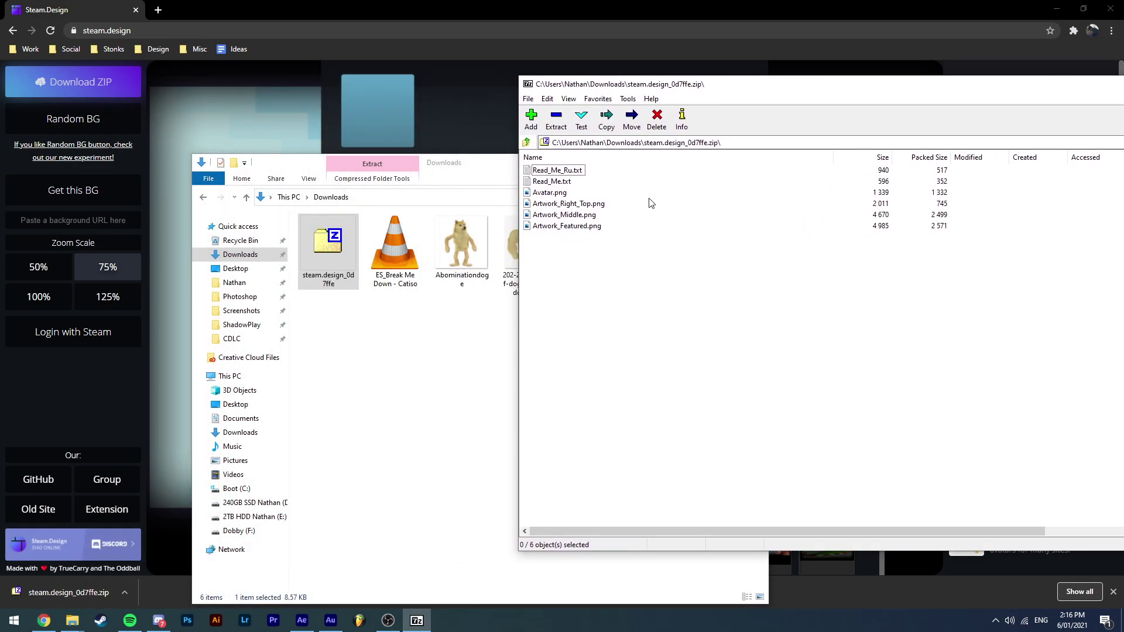
left_click_drag(630, 251, 581, 220)
left_click_drag(628, 290, 410, 343)
left_click(570, 220)
left_click(857, 242)
left_click(554, 228)
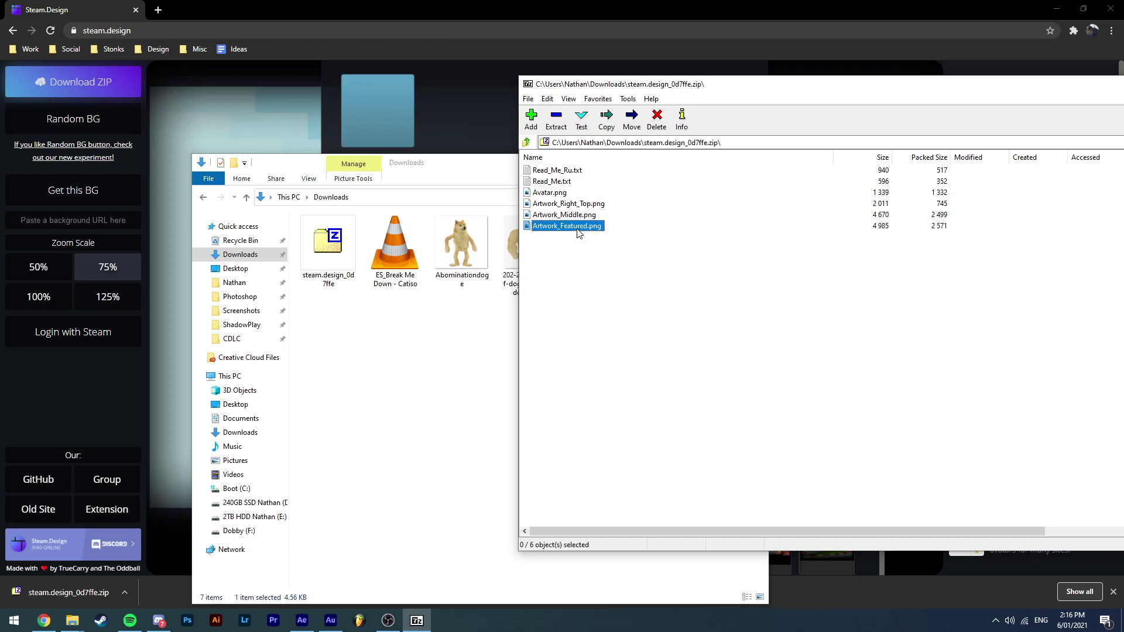
left_click_drag(994, 87, 798, 155)
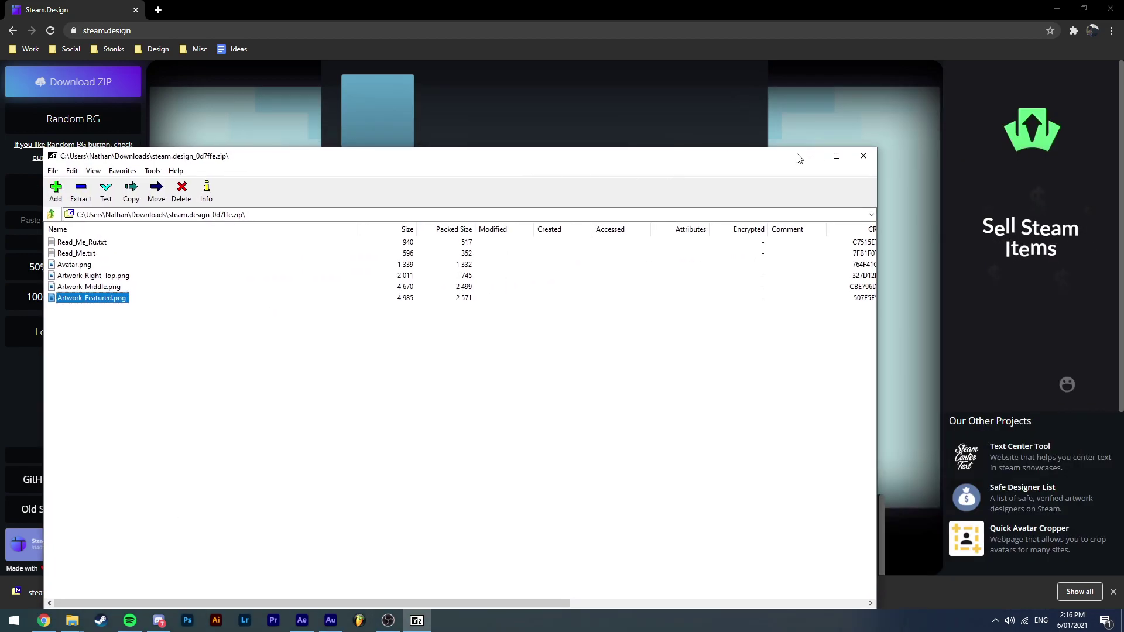
left_click(804, 157)
left_click_drag(675, 268, 80, 269)
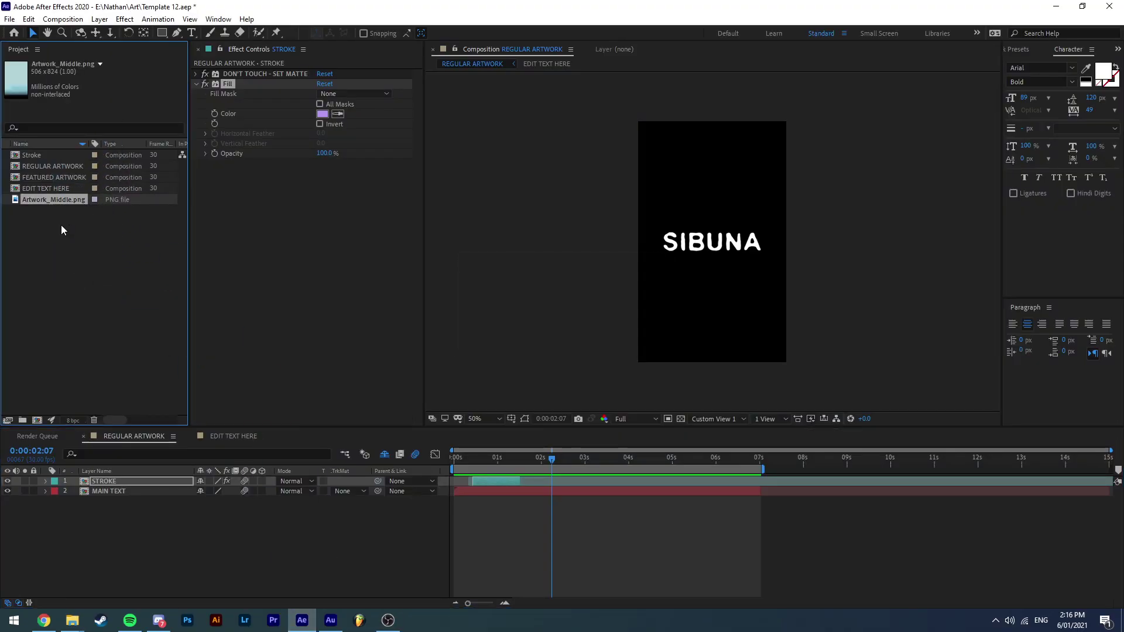
Step: Place Artwork_Middle.png beneath MAIN TEXT in REGULAR ARTWORK and preview from the first frame
left_click_drag(61, 203, 116, 500)
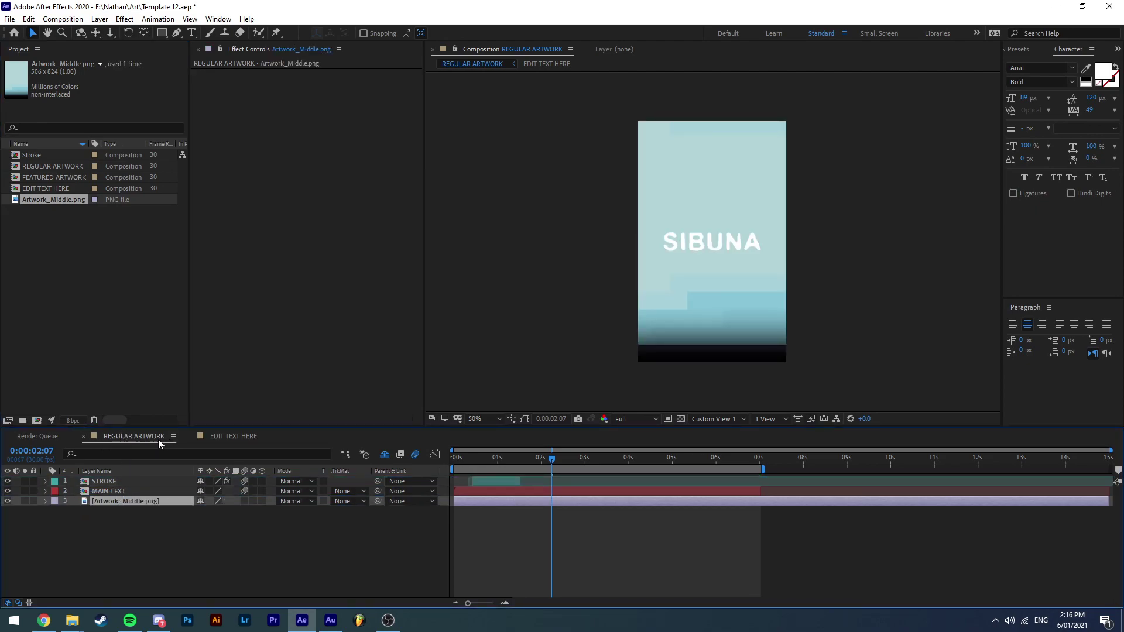
left_click_drag(521, 460, 439, 466)
key("space")
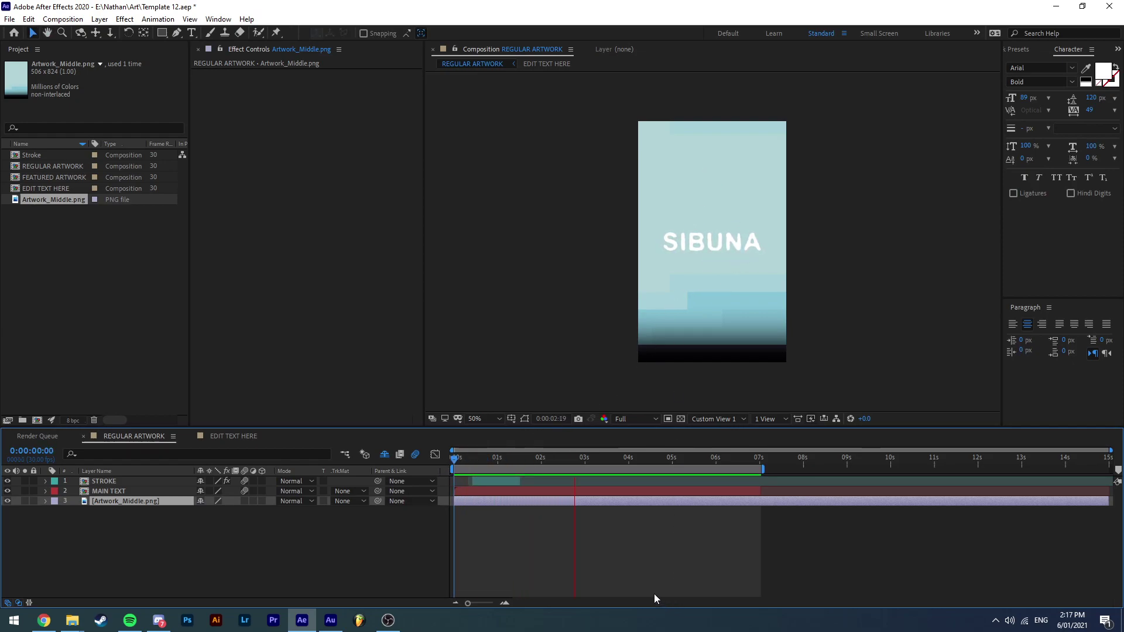
key("space")
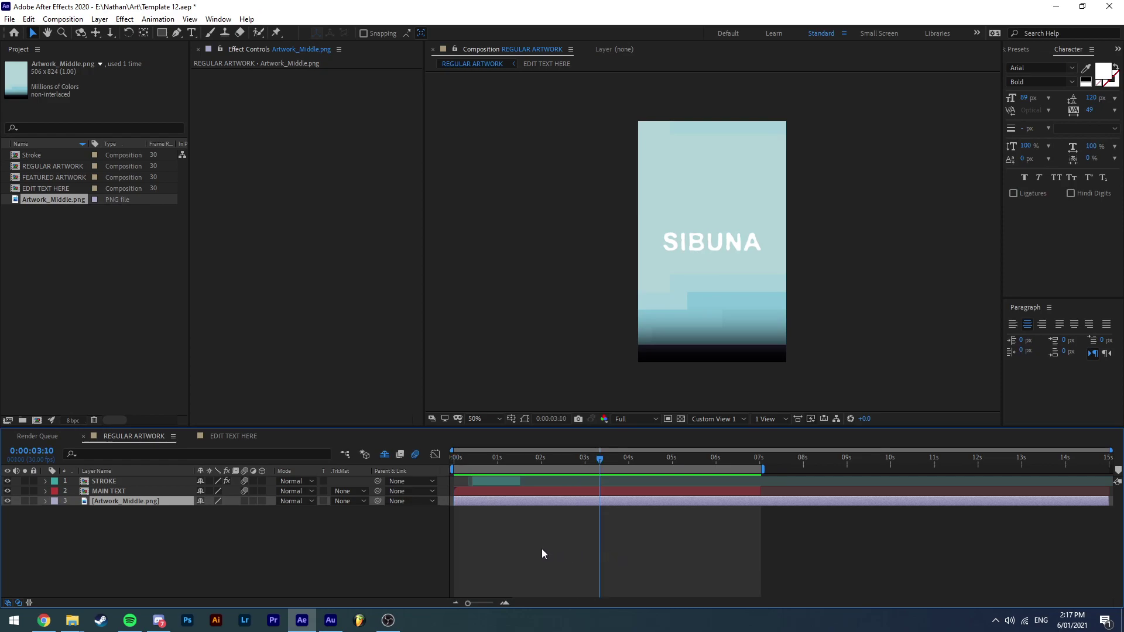
Step: Add REGULAR ARTWORK to the Render Queue with PNG Sequence as the output format
left_click(10, 19)
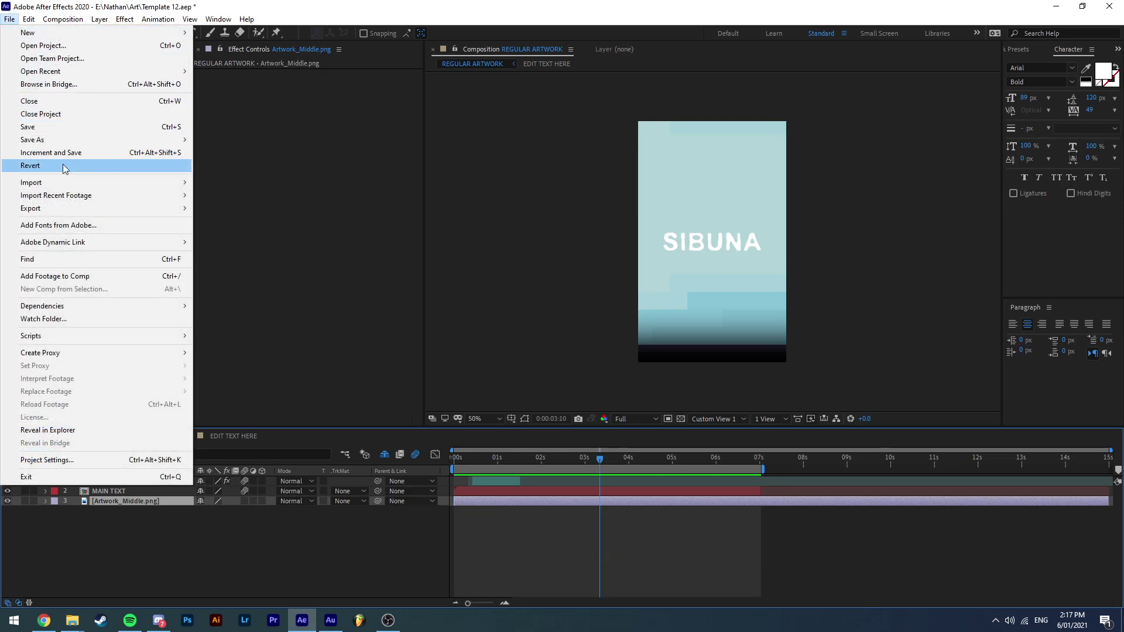
mouse_move(72, 209)
left_click(252, 222)
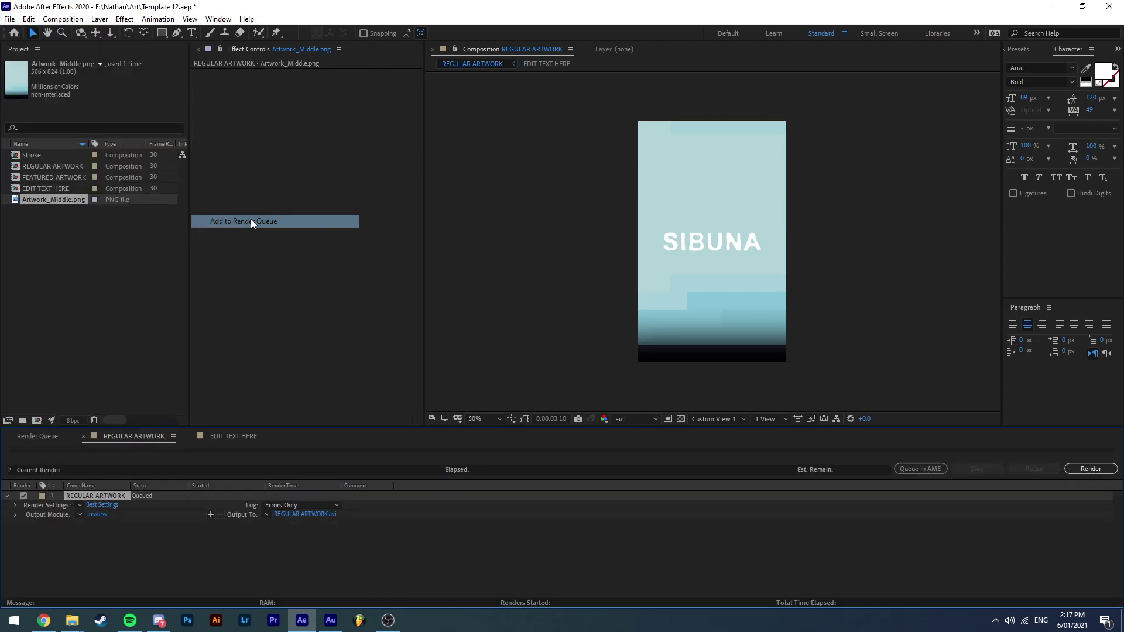
left_click(101, 516)
left_click(504, 166)
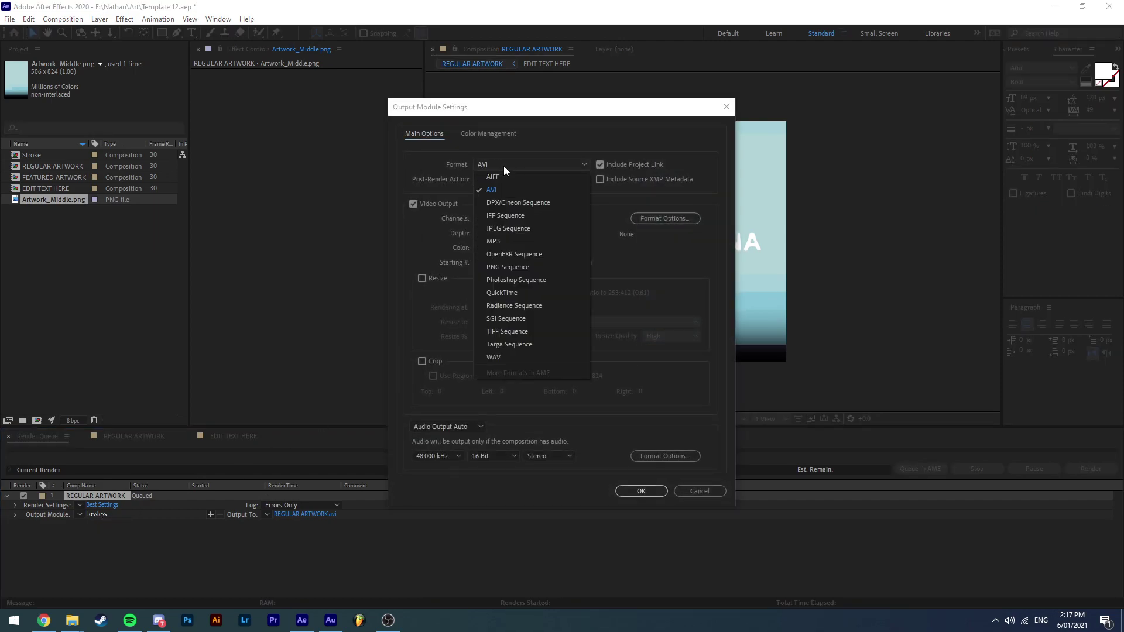
left_click(495, 267)
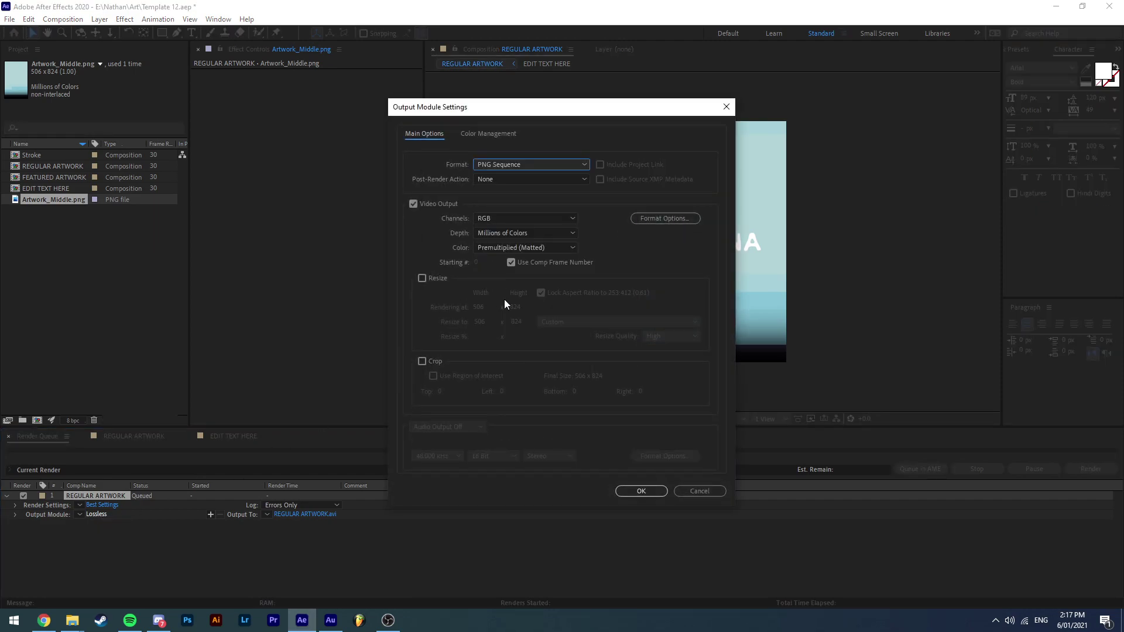
left_click(641, 490)
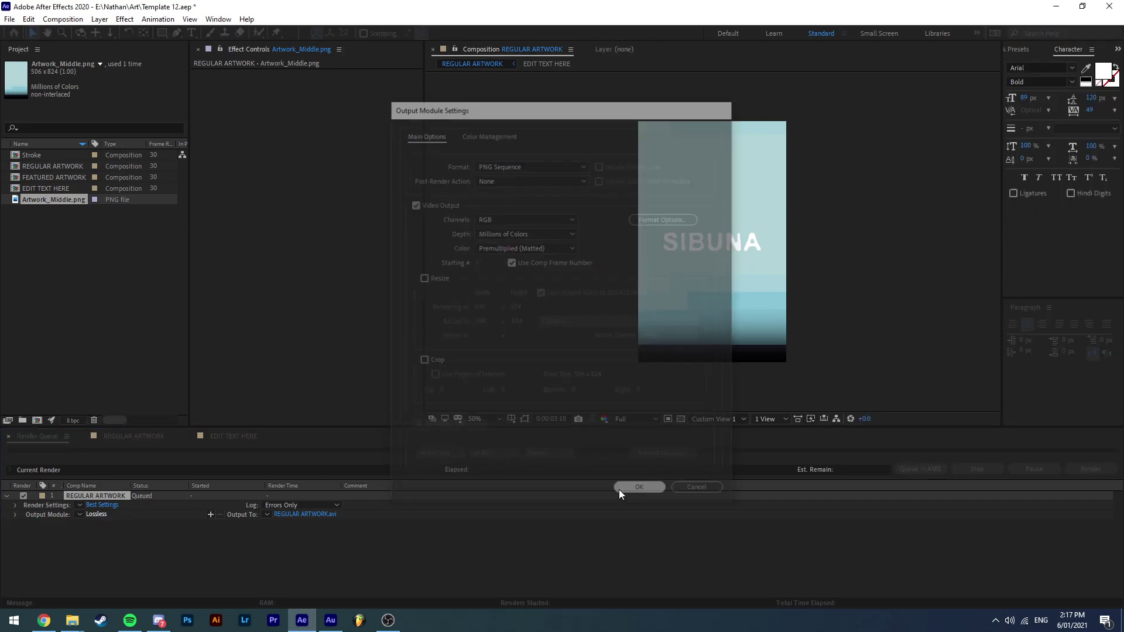
Step: Set the output to a REGULAR ARTWORK folder and render the PNG sequence
left_click(340, 513)
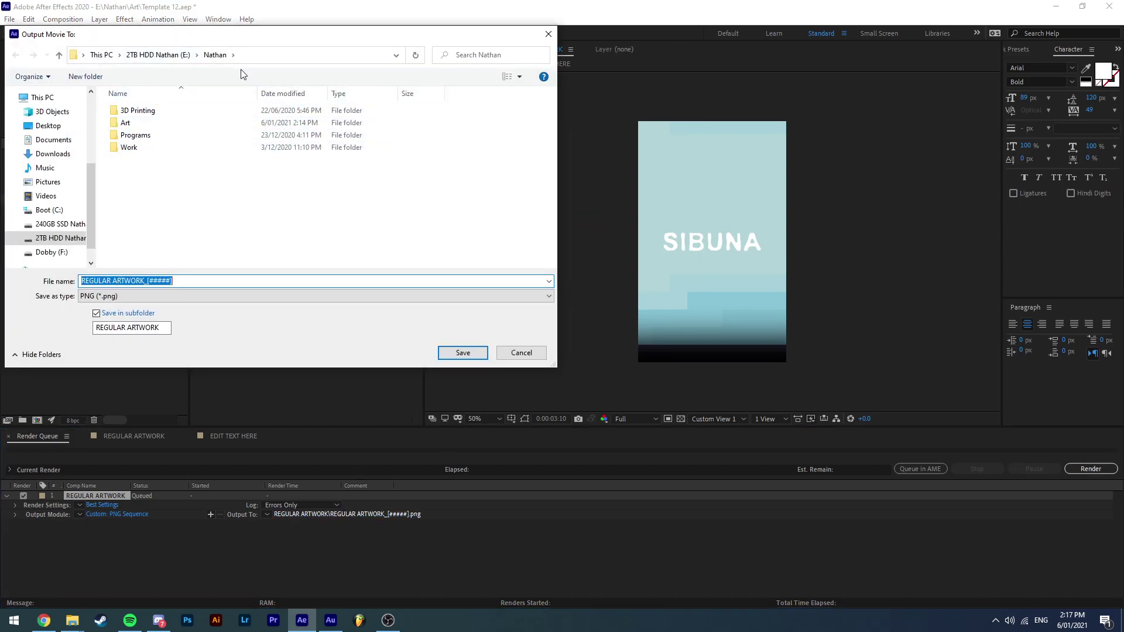
left_click(459, 353)
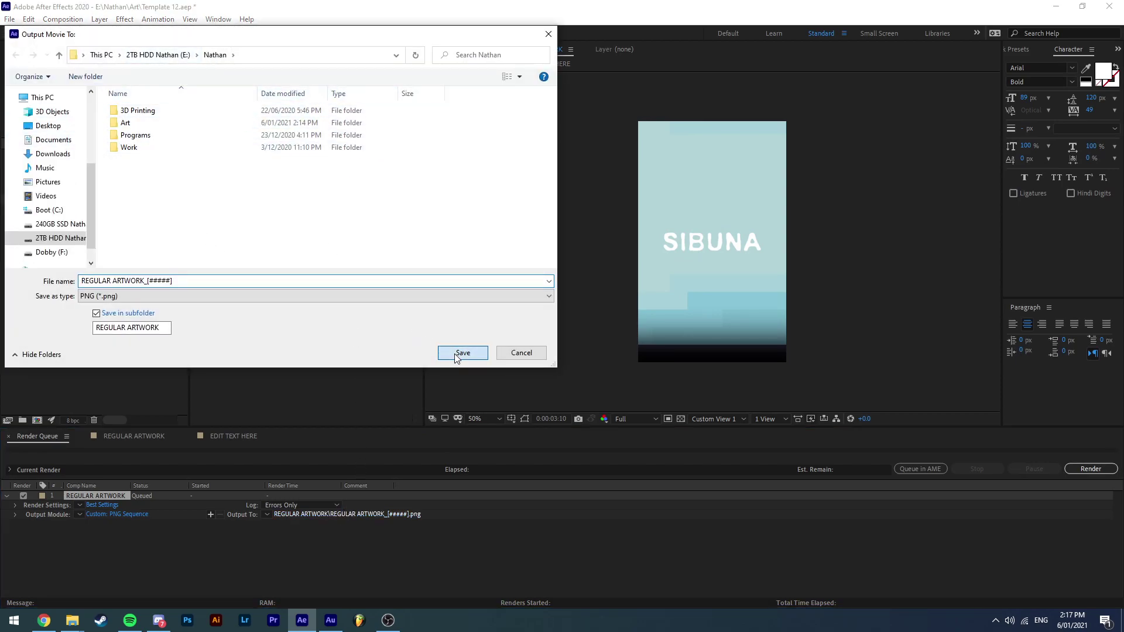
left_click(1091, 469)
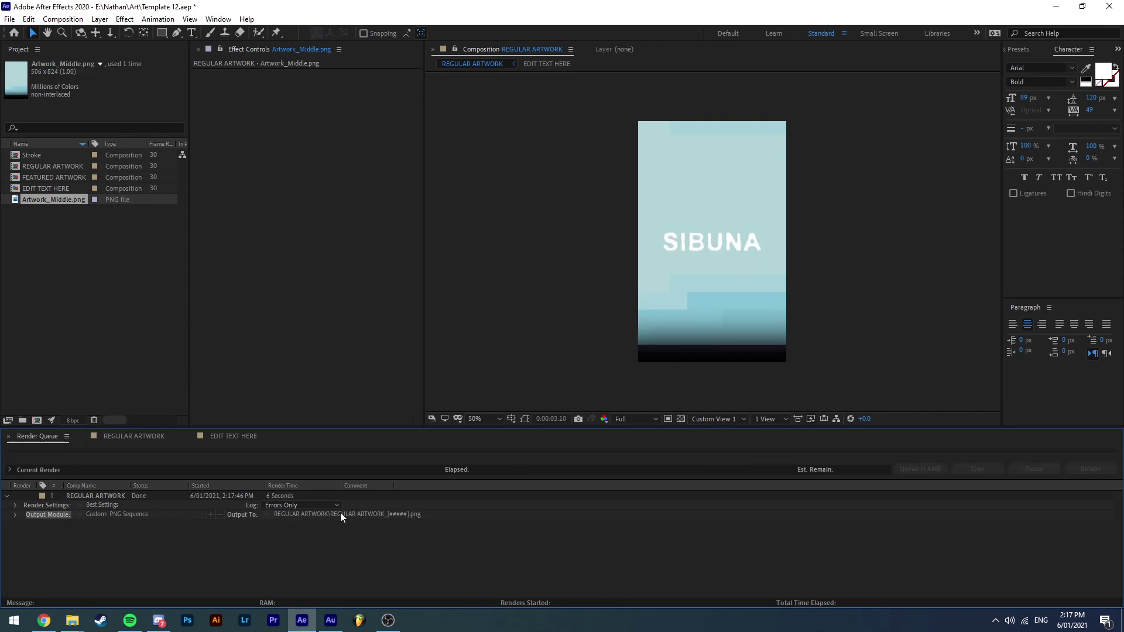
left_click(78, 622)
left_click(45, 573)
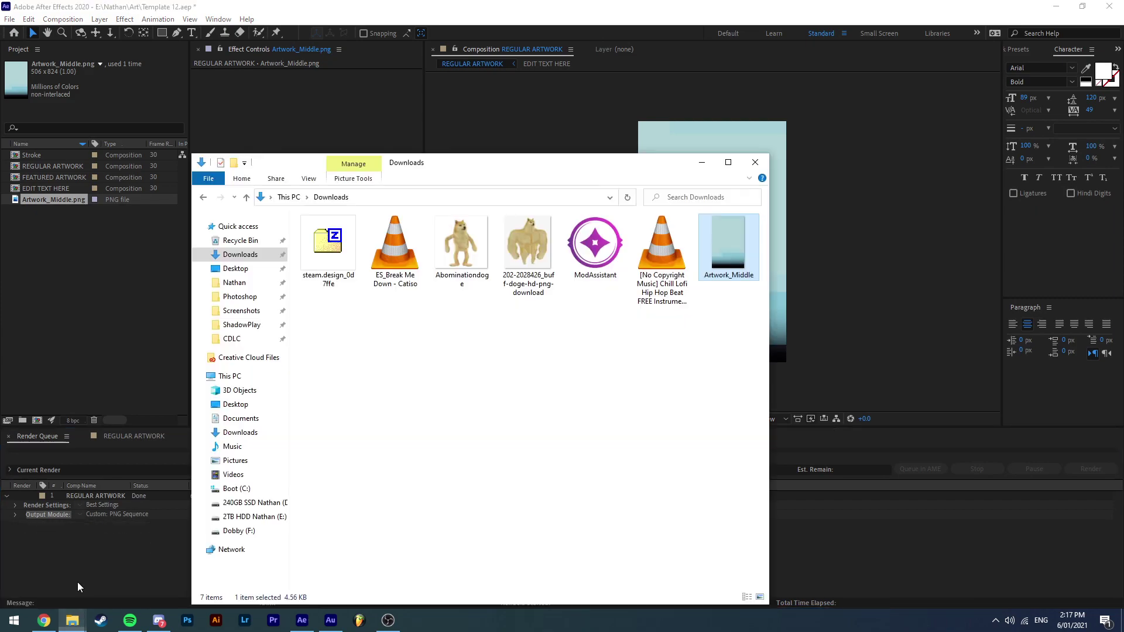
left_click(72, 622)
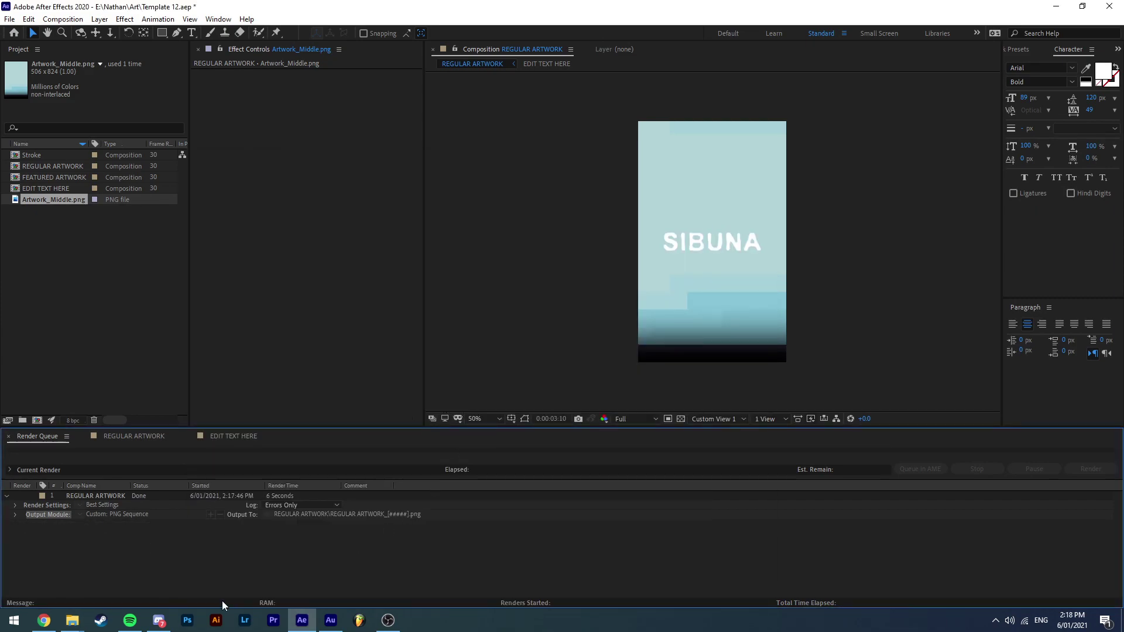
Step: In Photoshop's Open dialog, select REGULAR ARTWORK_00000 in the REGULAR ARTWORK folder
left_click(184, 626)
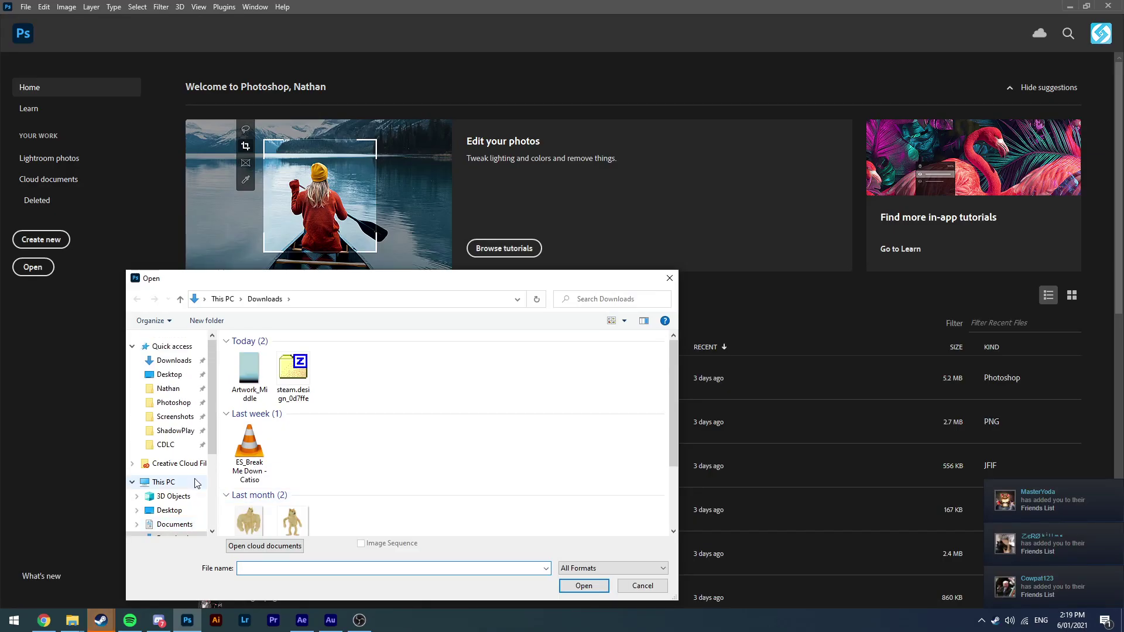
left_click(167, 389)
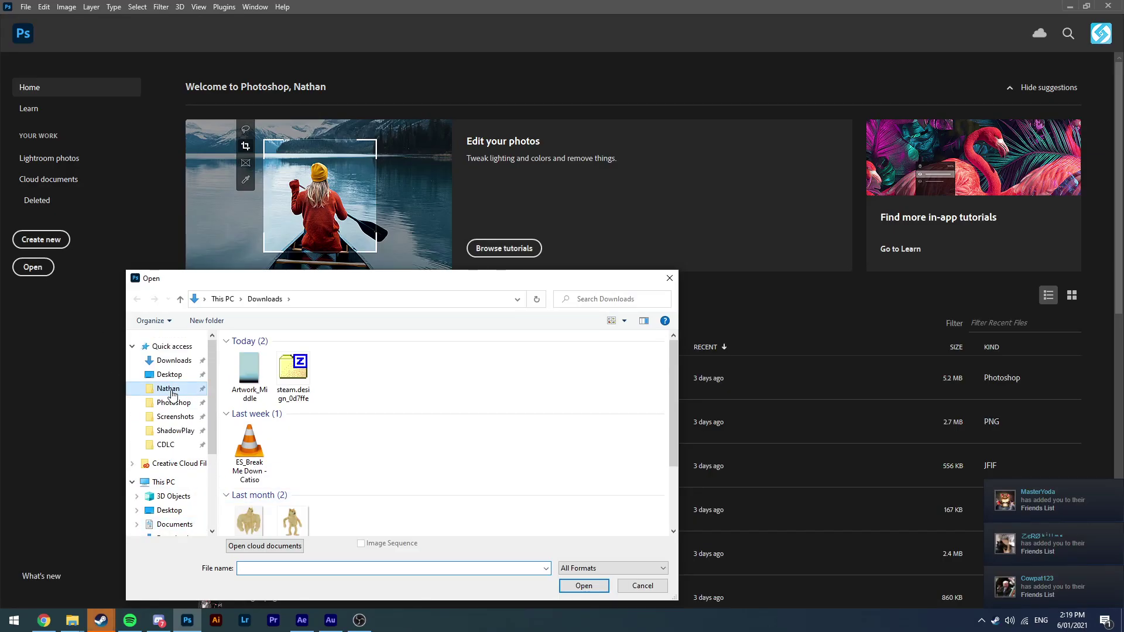
double_click(249, 394)
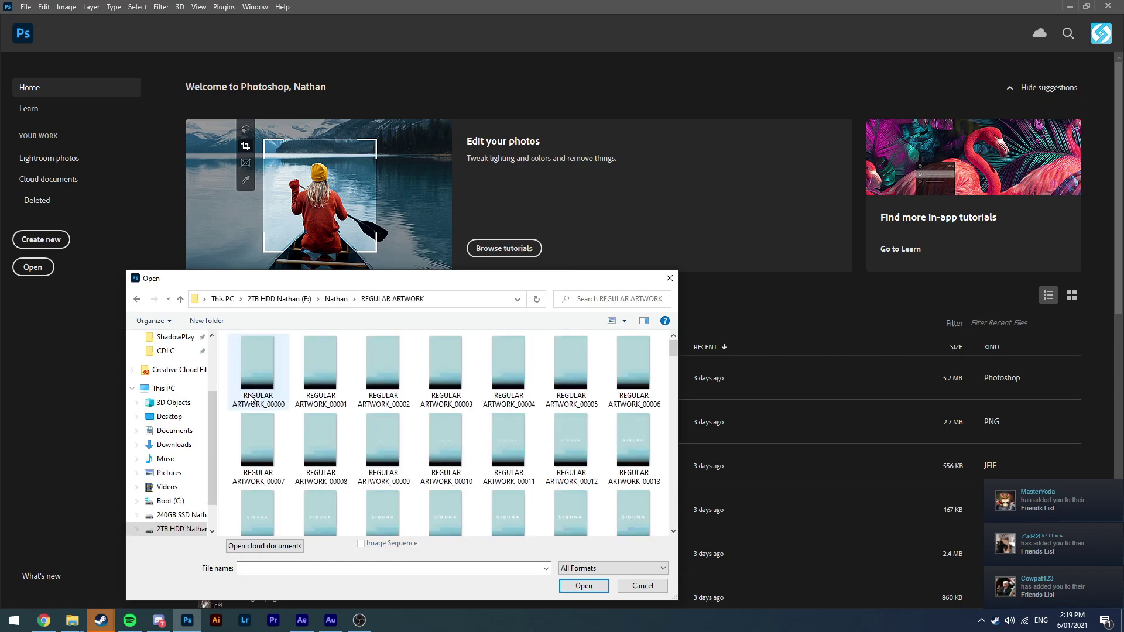
left_click(336, 299)
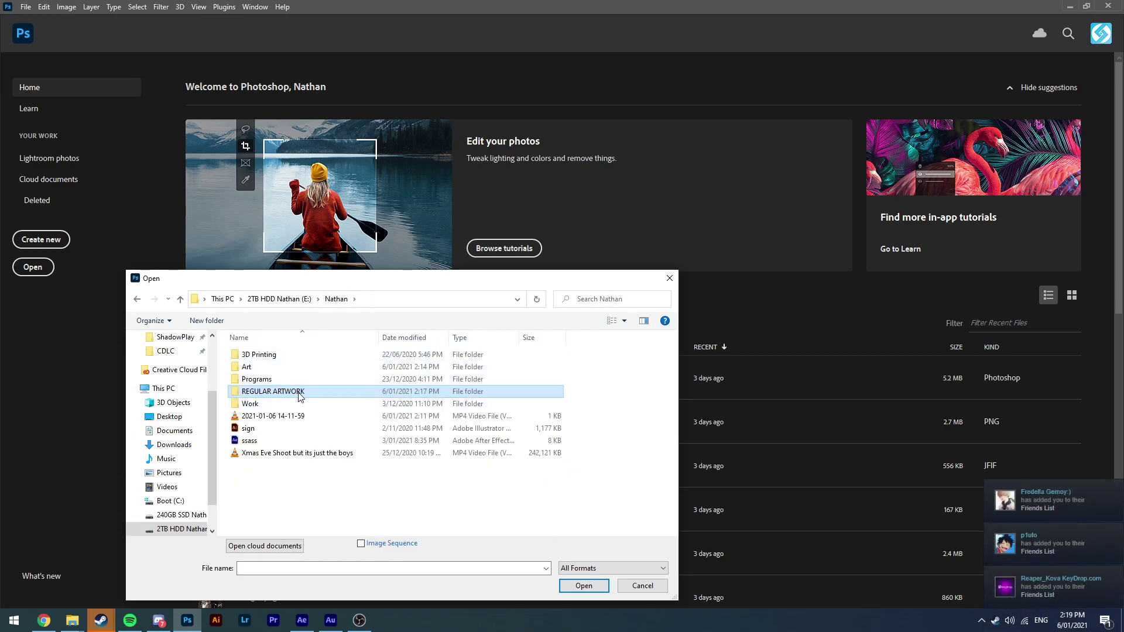
double_click(243, 391)
left_click(256, 373)
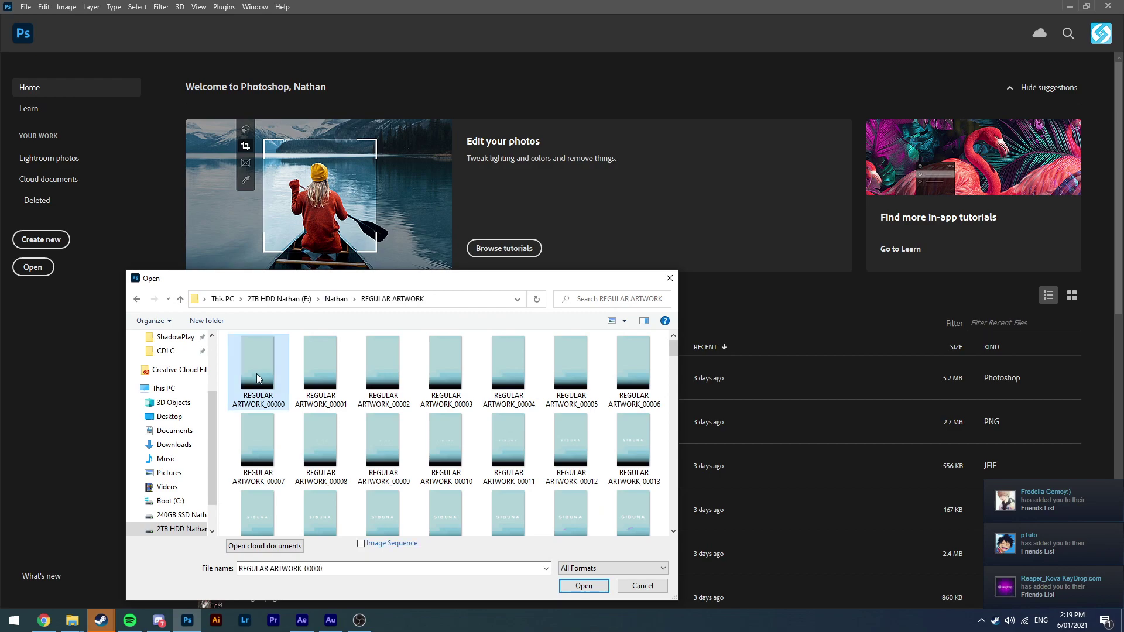
Step: Open the frames as an image sequence at 30 fps
left_click(360, 544)
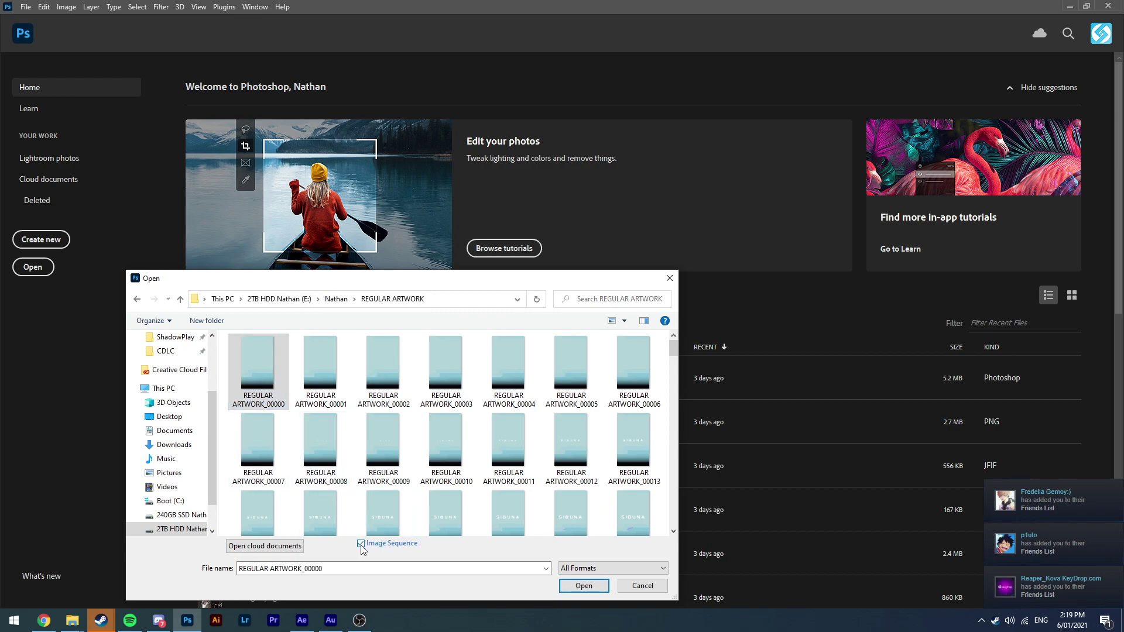
left_click(585, 586)
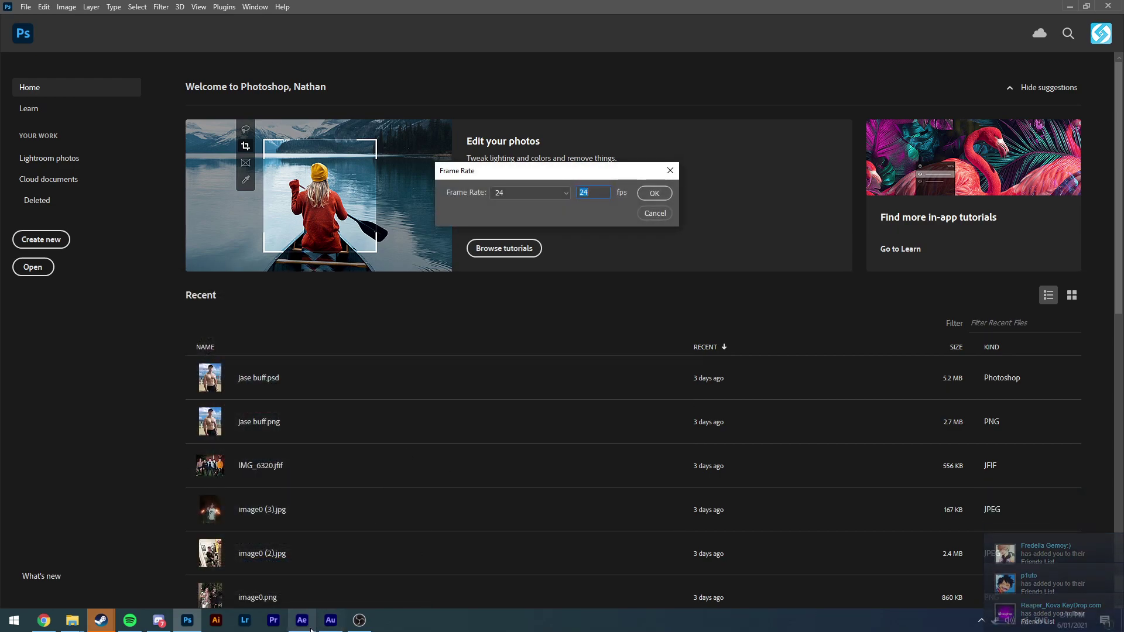
left_click(556, 192)
left_click(523, 284)
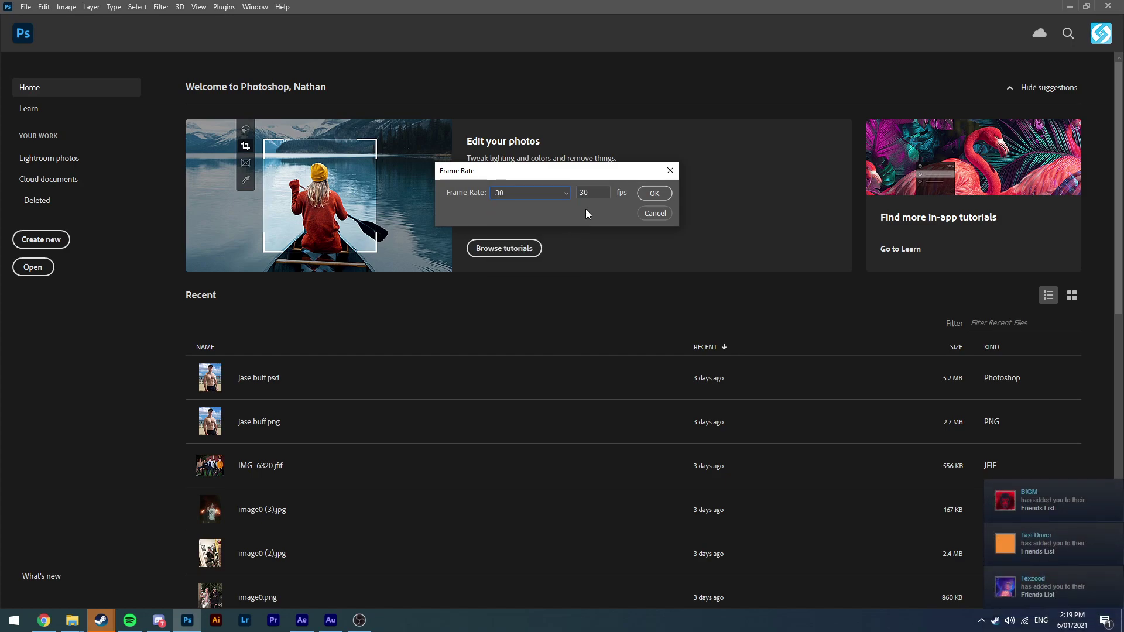
left_click(650, 193)
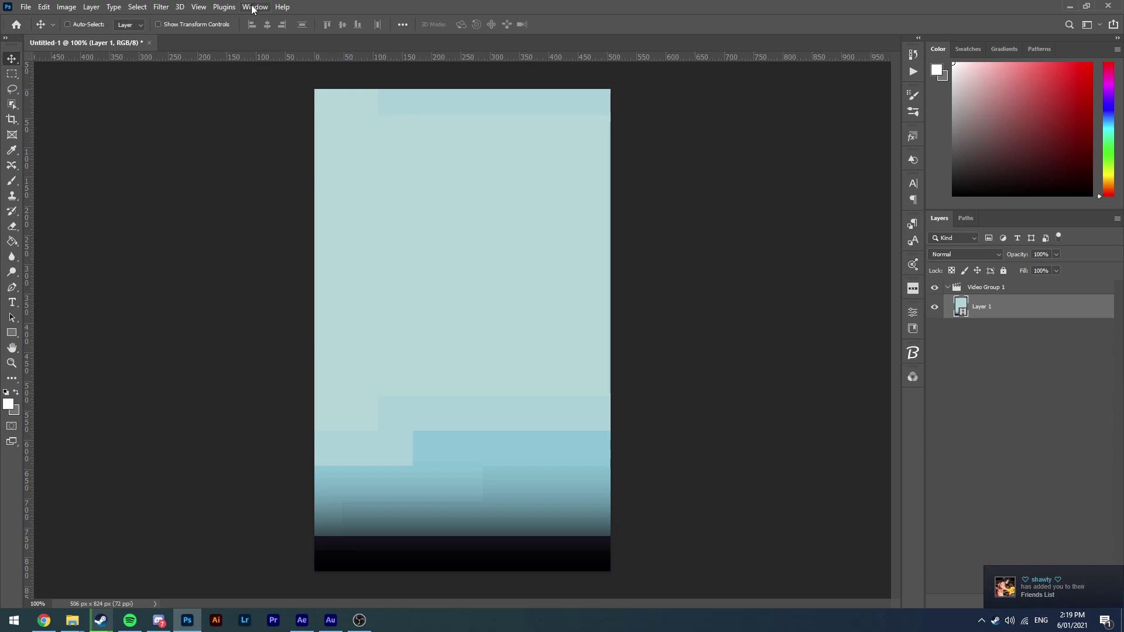
Step: Show the Timeline panel and play the Video Group 1 SIBUNA clip
left_click(253, 7)
left_click(292, 409)
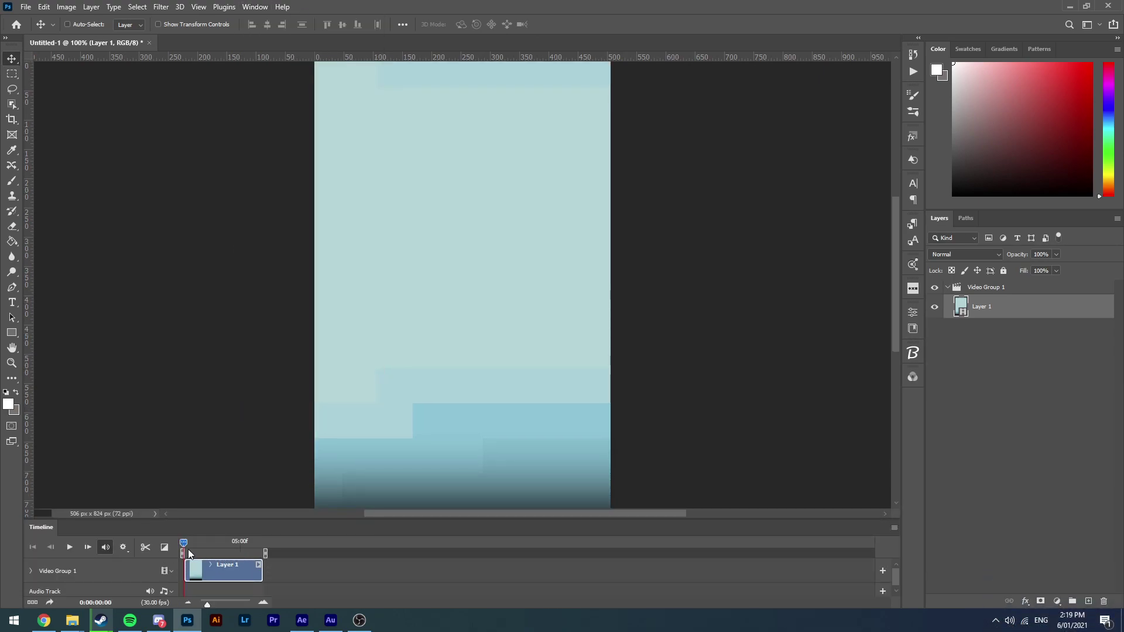
key("space")
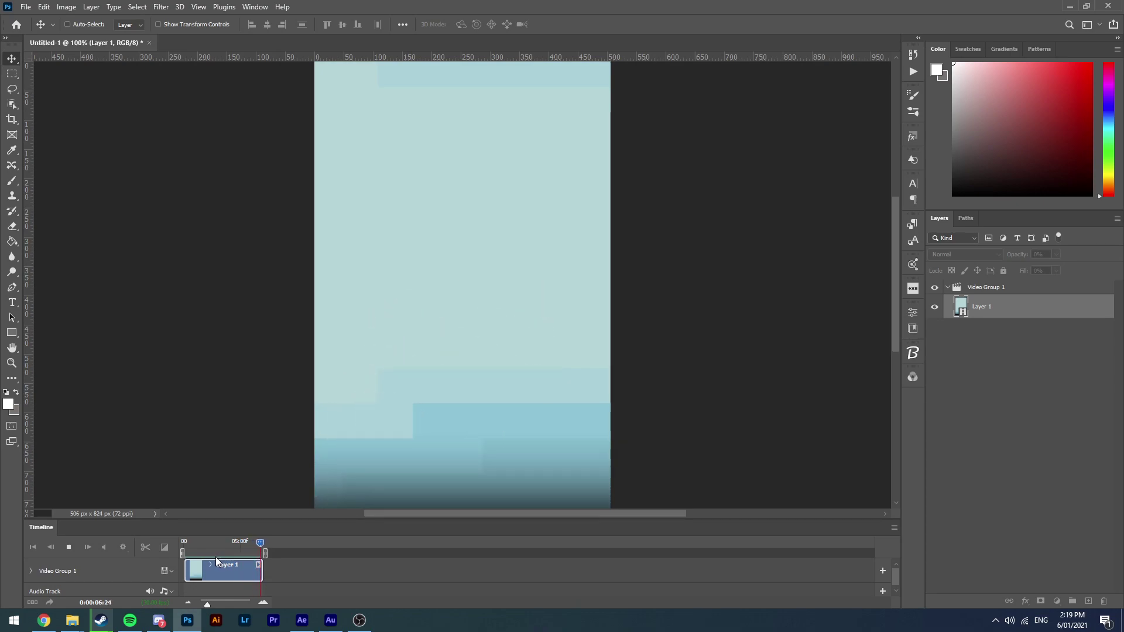
Step: In Save for Web (Legacy), choose GIF format with Looping Options set to Forever
left_click(26, 7)
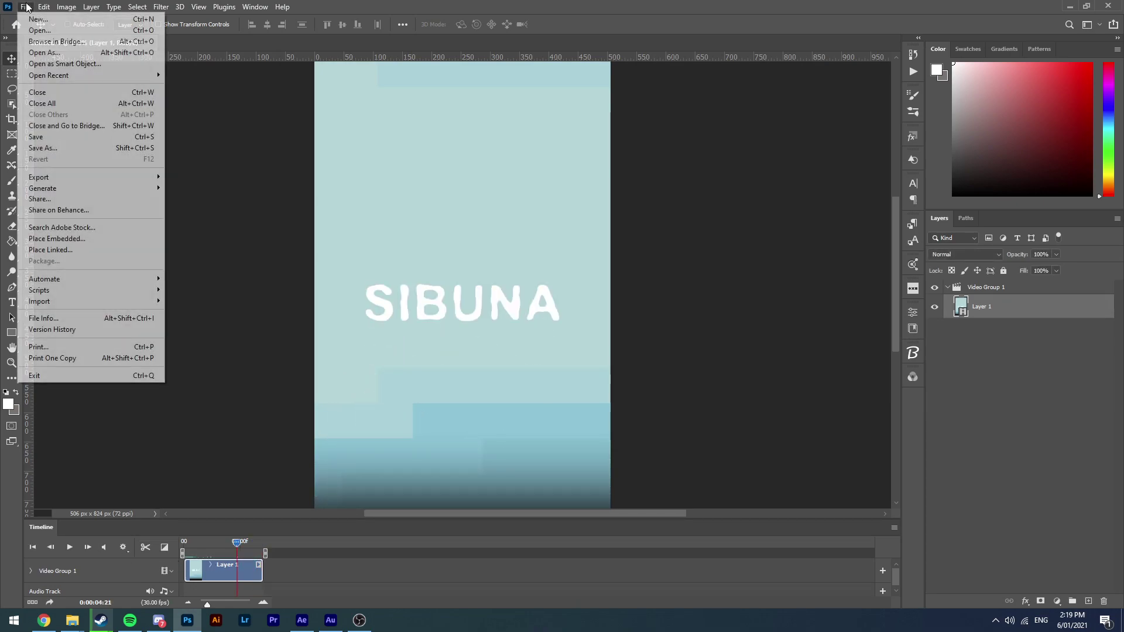
mouse_move(87, 181)
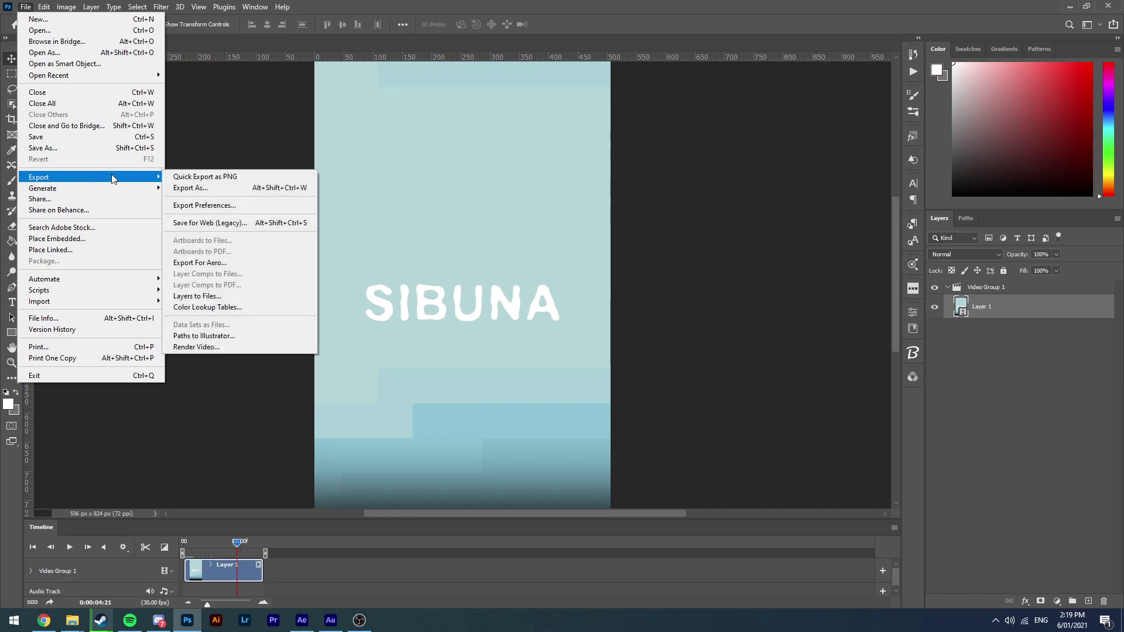
left_click(223, 223)
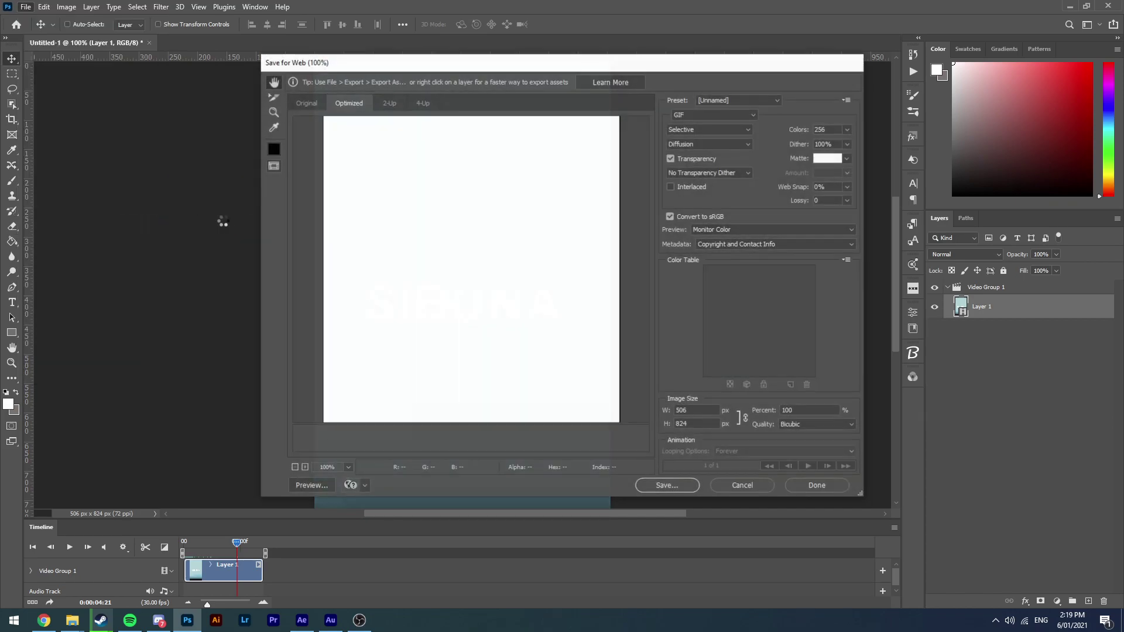
left_click(679, 118)
left_click(706, 129)
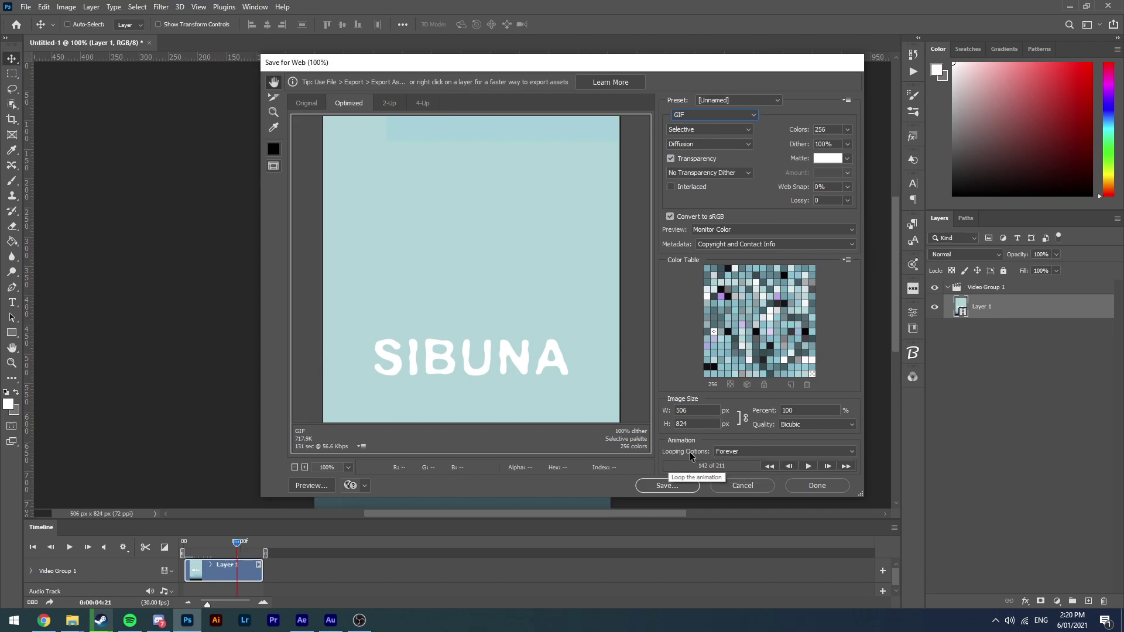
left_click(744, 454)
left_click(728, 479)
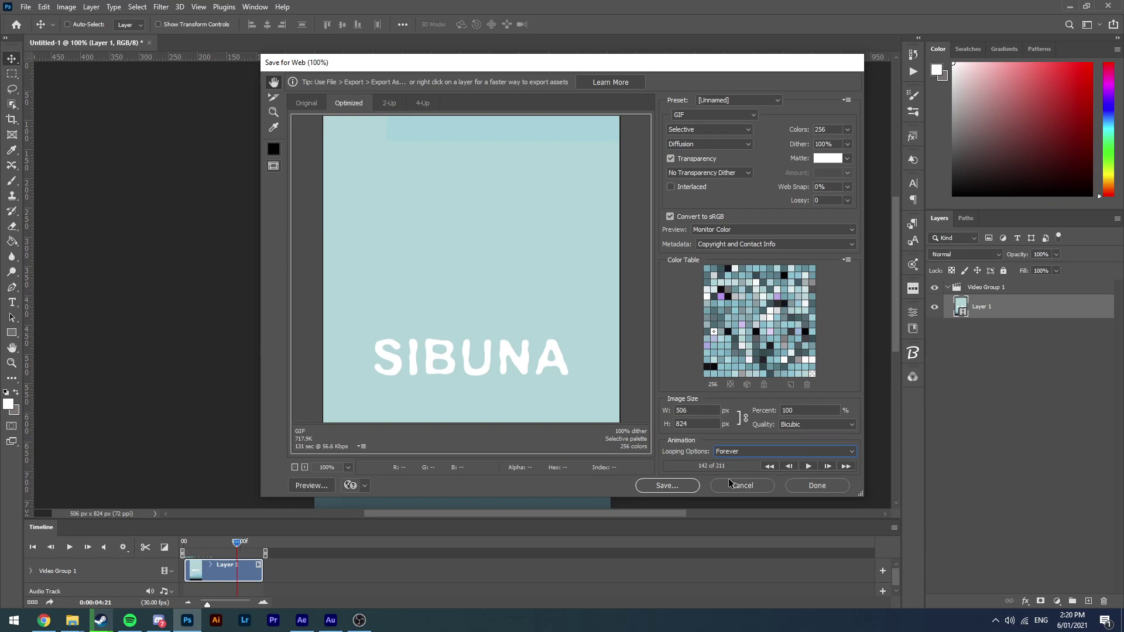
Step: Save the GIF as 'Artwork Template 1' in Downloads
left_click(667, 486)
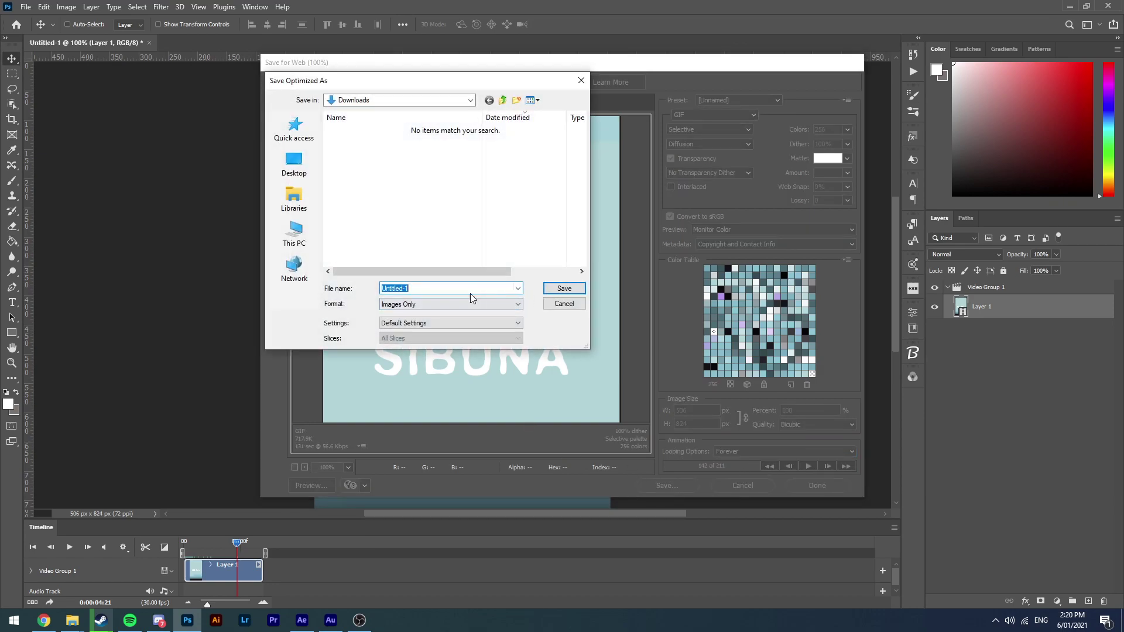
type("Artwork Template 1'2")
key("Return")
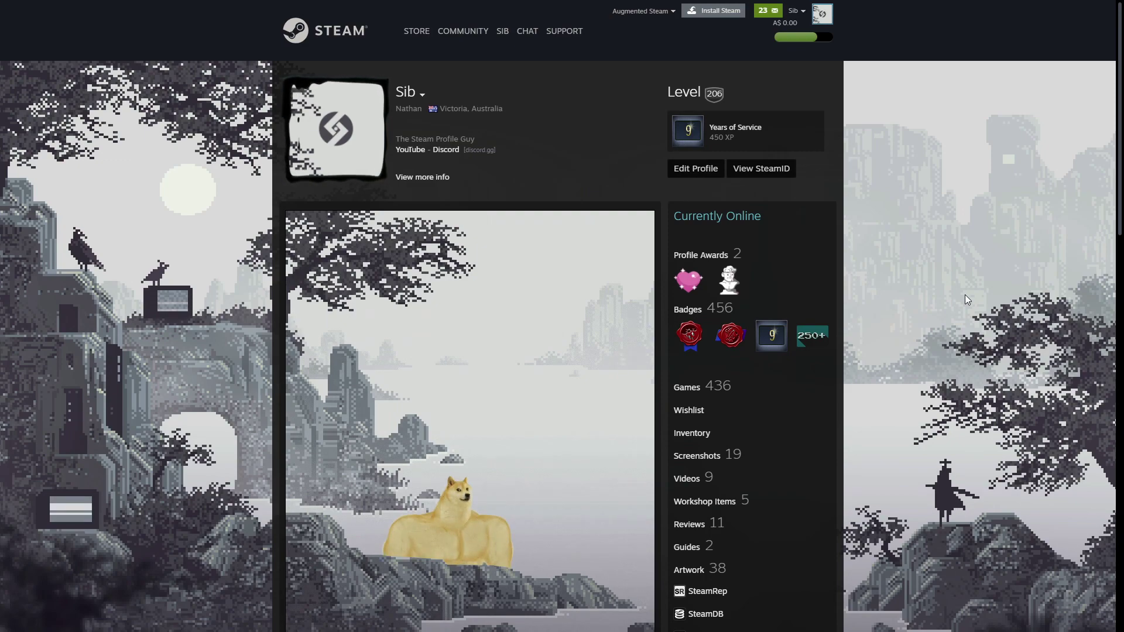
Step: From the profile's Artwork page, start a Not Game Specific artwork upload
scroll(889, 452, "down", 3)
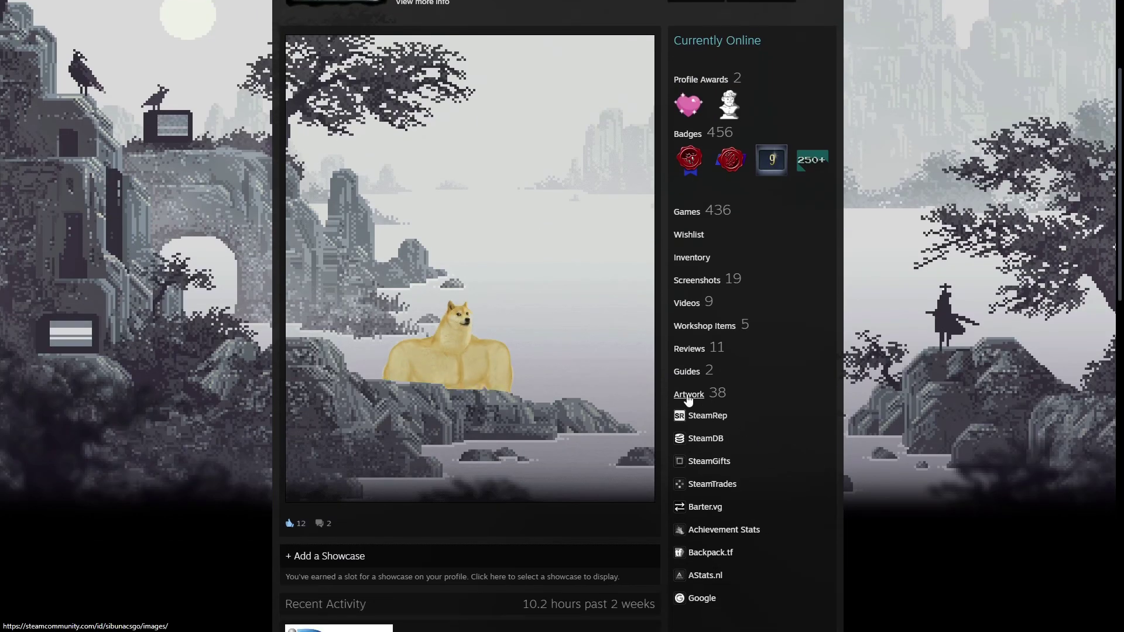
left_click(689, 396)
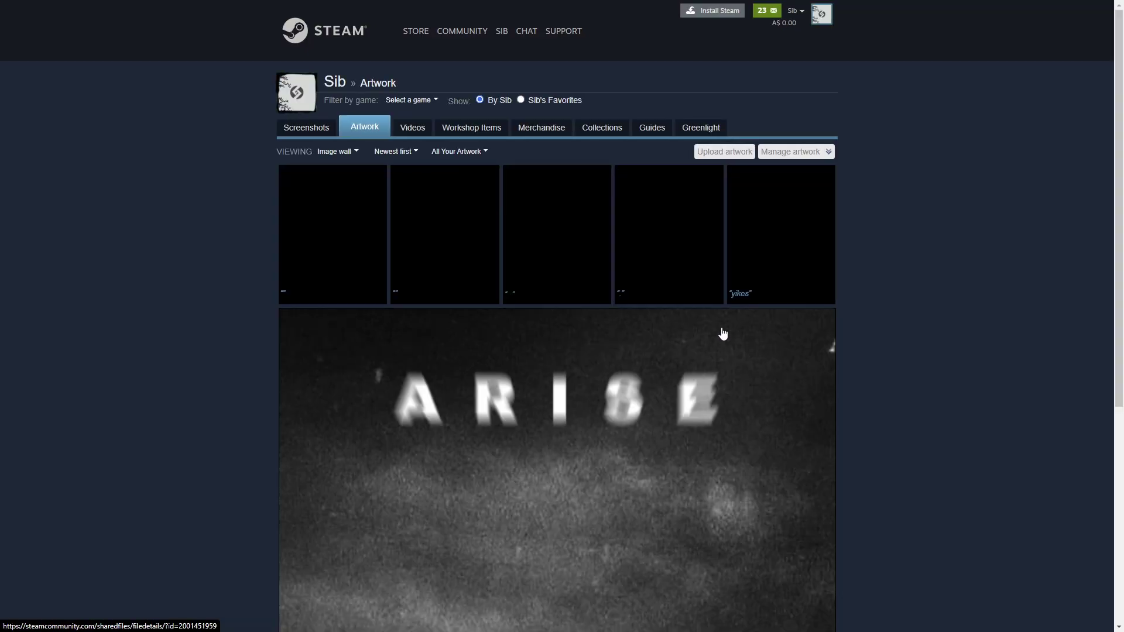
left_click(737, 152)
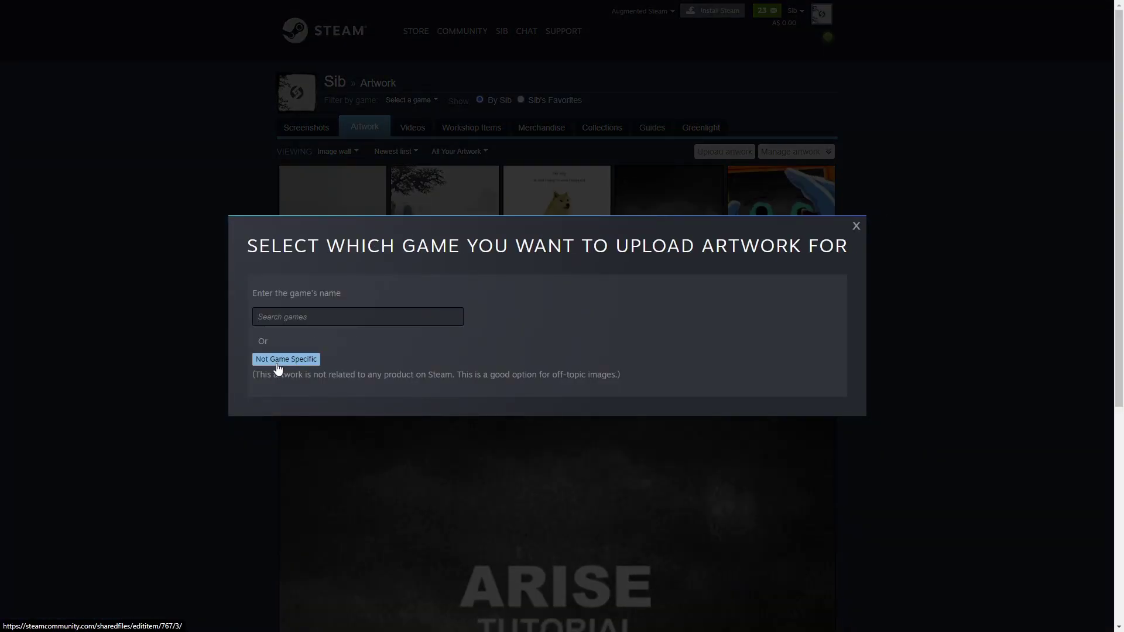
left_click(302, 360)
Step: Enter 'template 12' as the artwork title and description
left_click(341, 345)
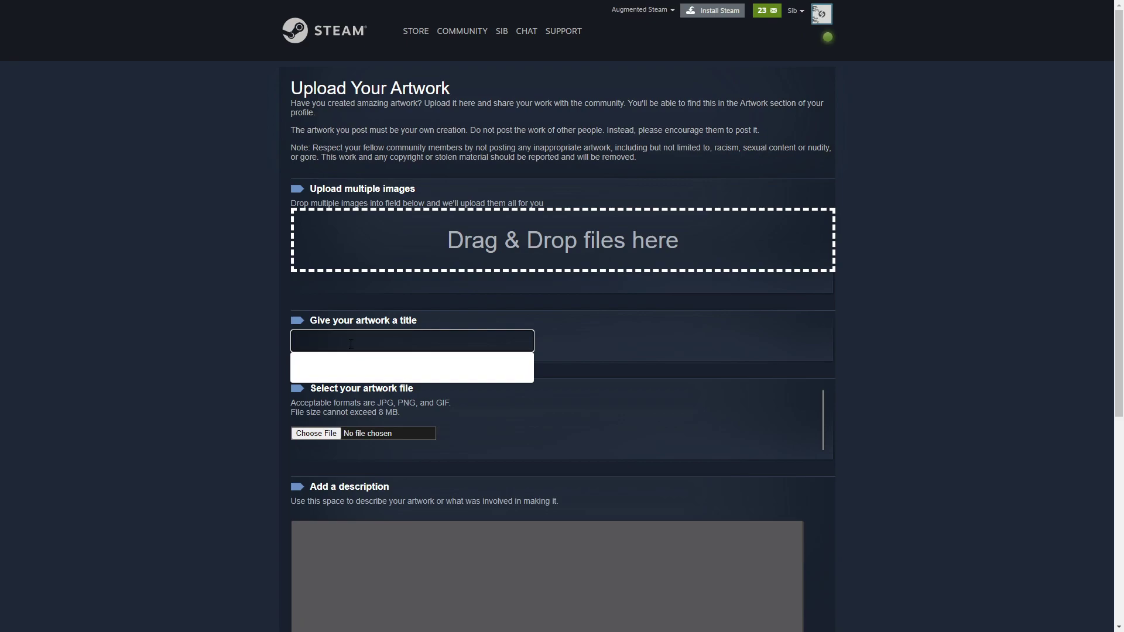
type("template 12")
scroll(351, 344, "down", 5)
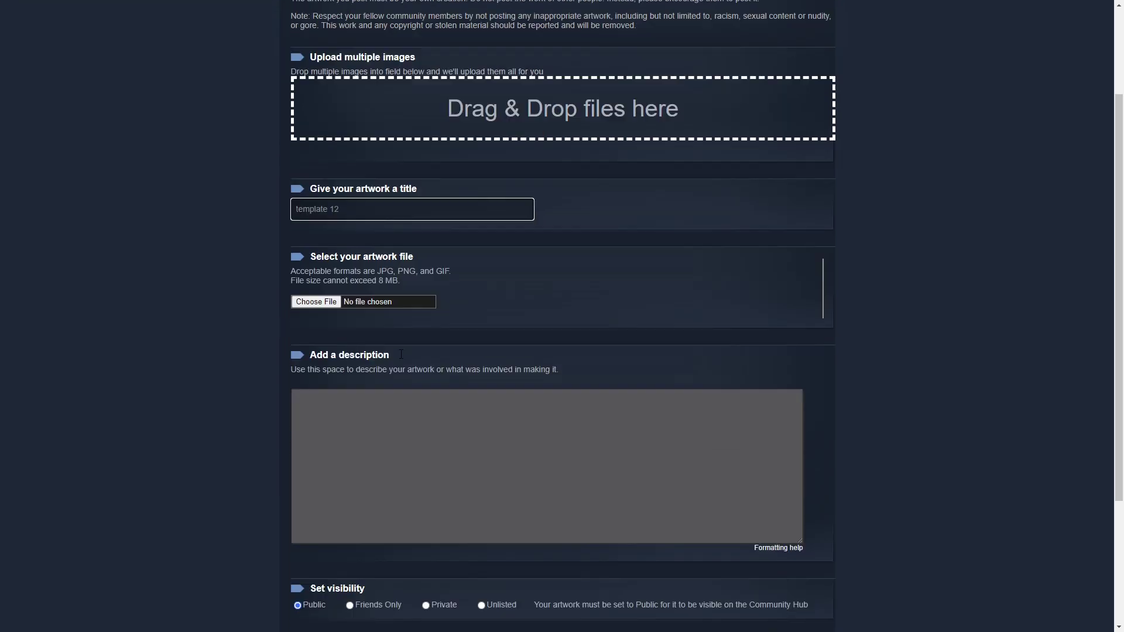
left_click(357, 260)
type("template 12")
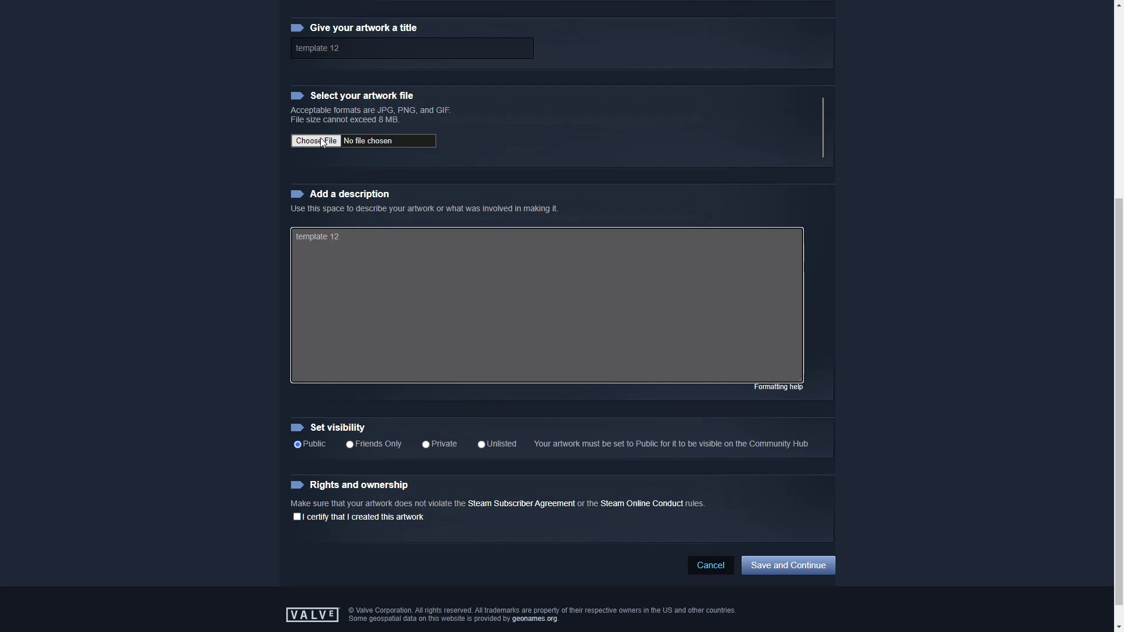
Step: Attach Artwork-Template-12.gif from the Downloads folder to the upload form
left_click(321, 140)
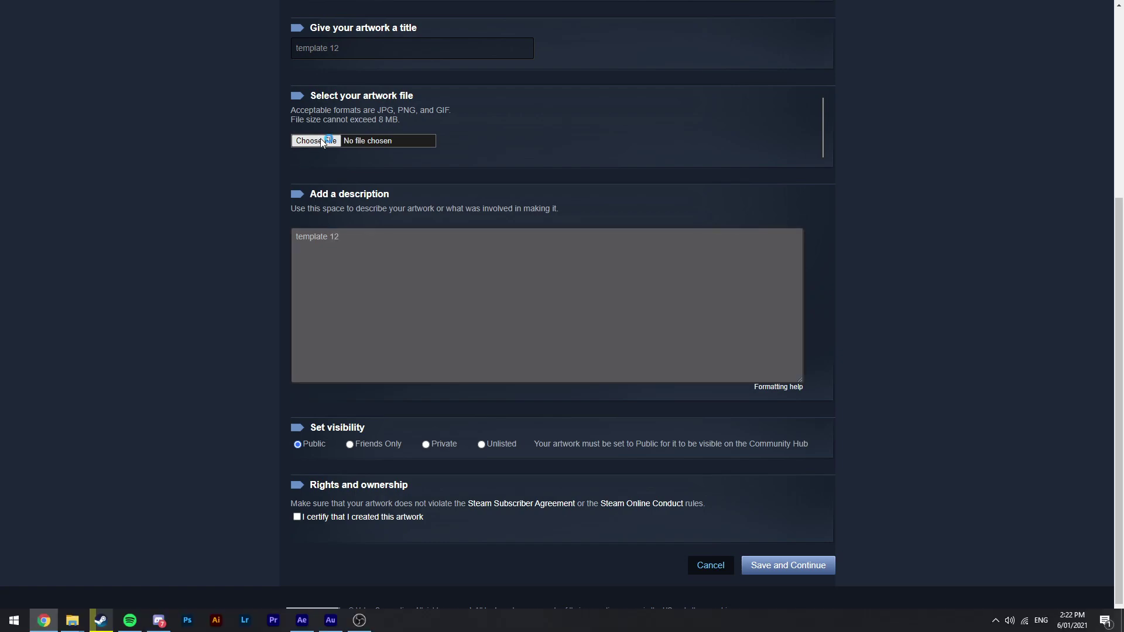
scroll(73, 127, "up", 1)
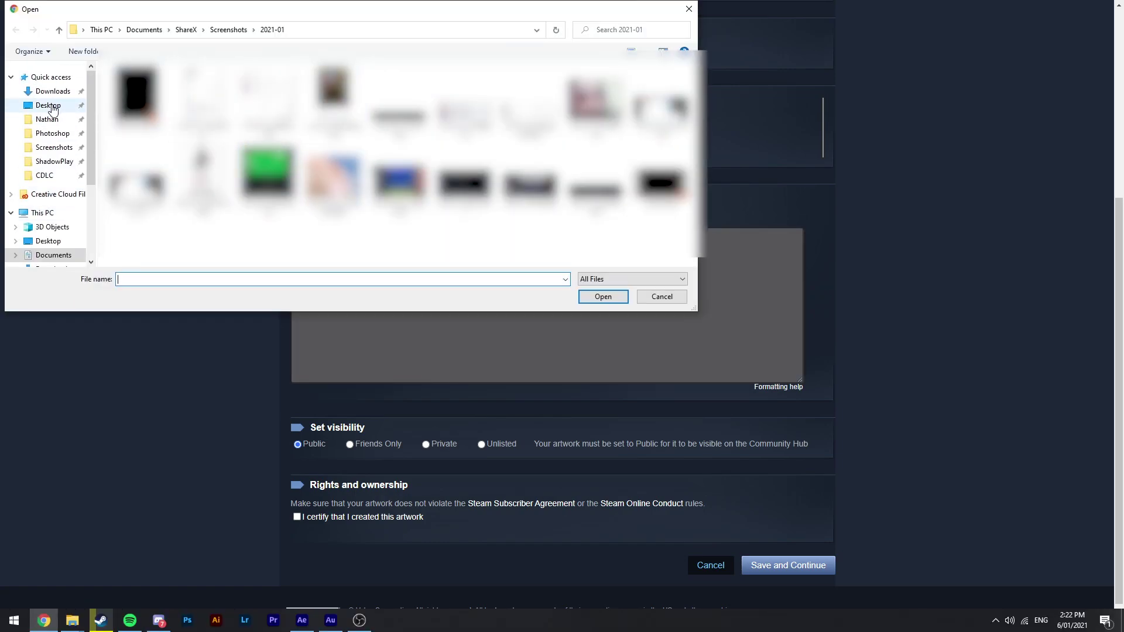
left_click(52, 119)
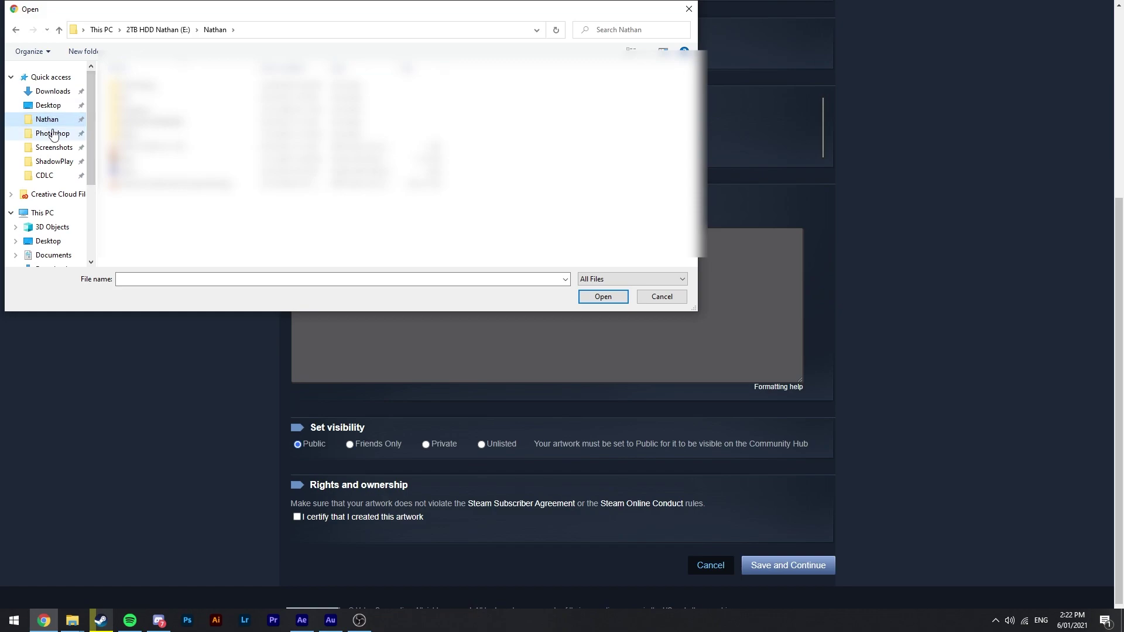
left_click(48, 106)
left_click(53, 91)
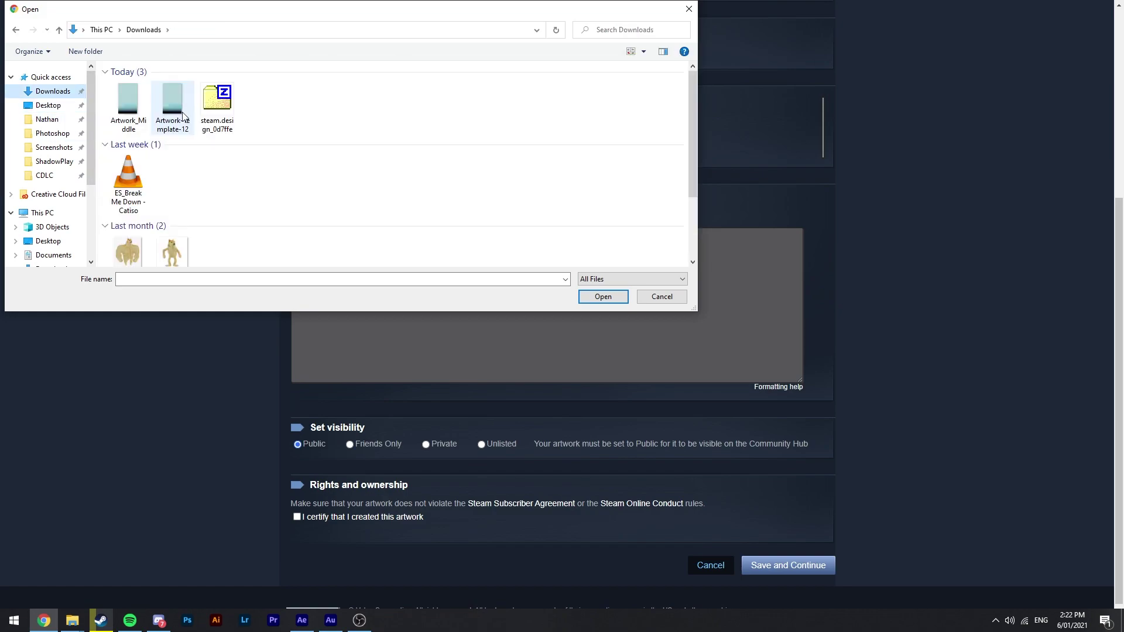
left_click(183, 115)
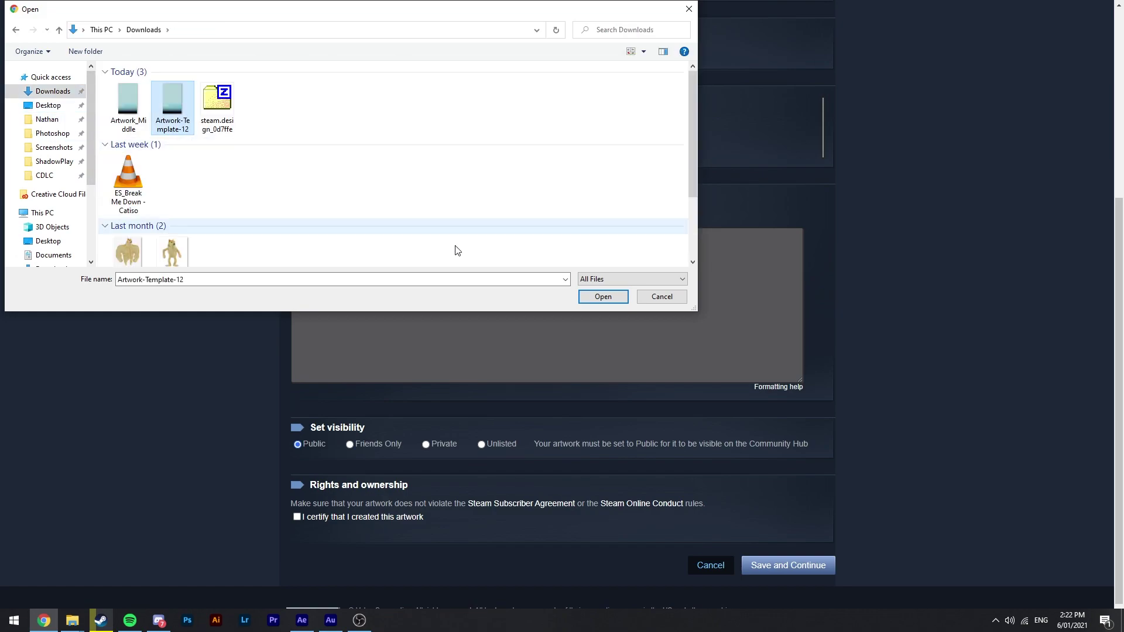
left_click(602, 296)
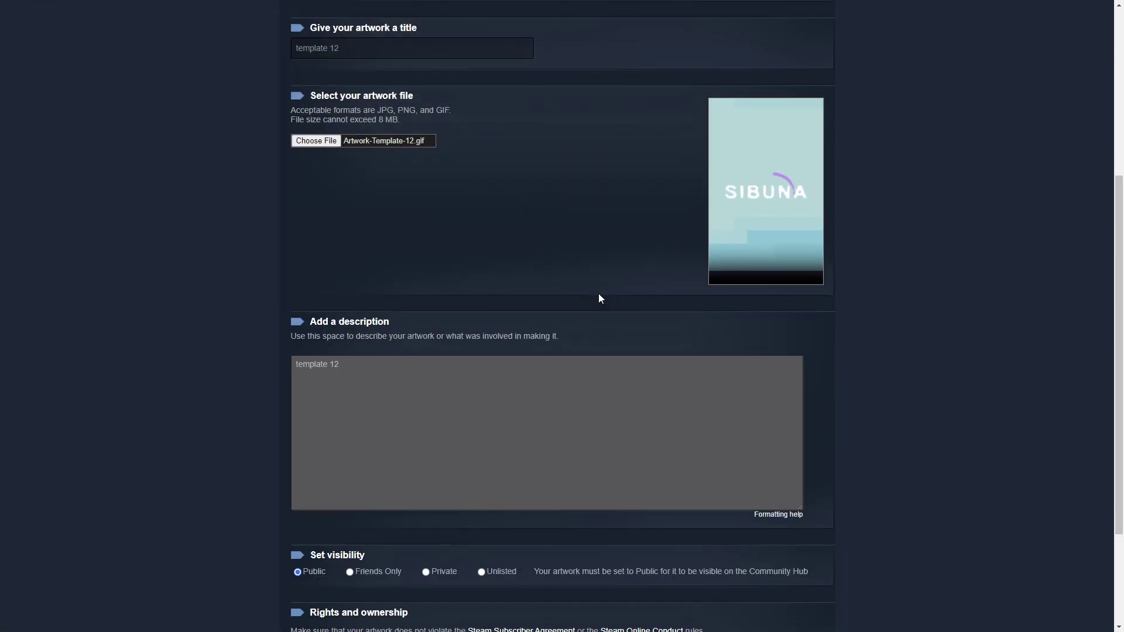
scroll(598, 293, "up", 2)
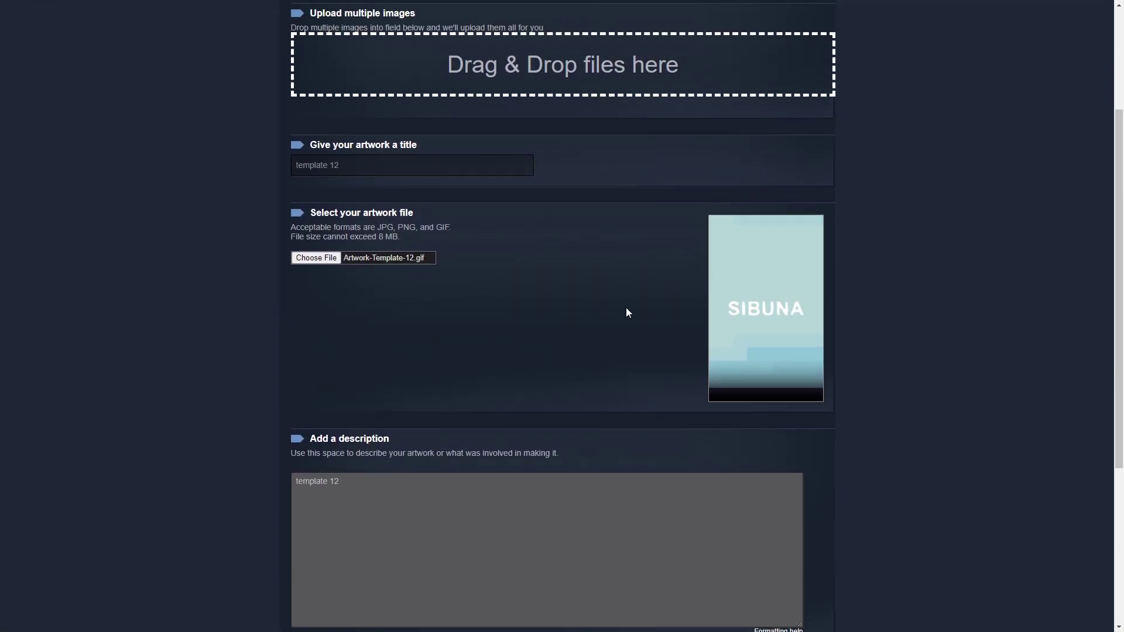
Step: Run the pasted script in the DevTools Console to set image_width 999999 and image_height 1
key("F12")
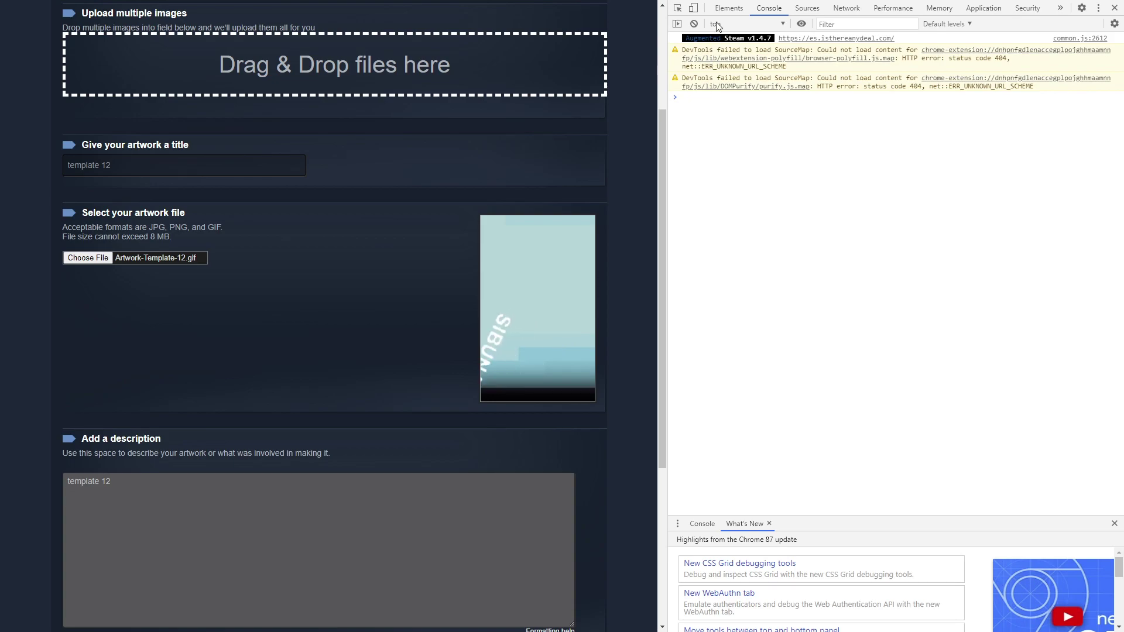
left_click(729, 9)
left_click(769, 8)
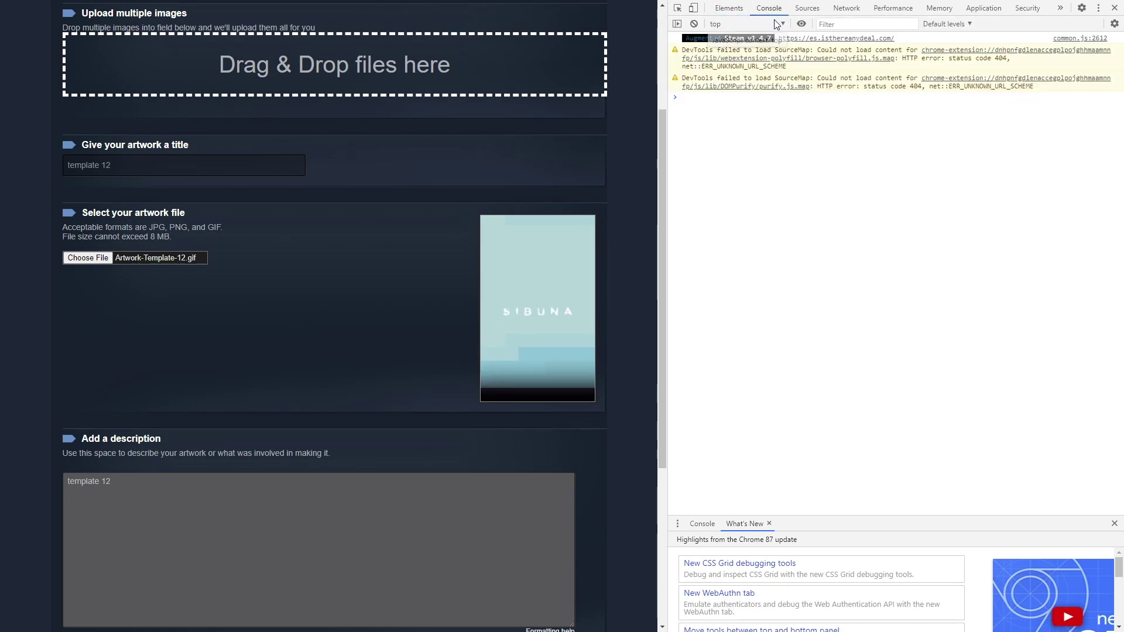
left_click(741, 139)
type("document.getElementsByName(\"image_width\")[0].value = 999999;document.getElementsByName(\"image_height\")[0].value = 1;")
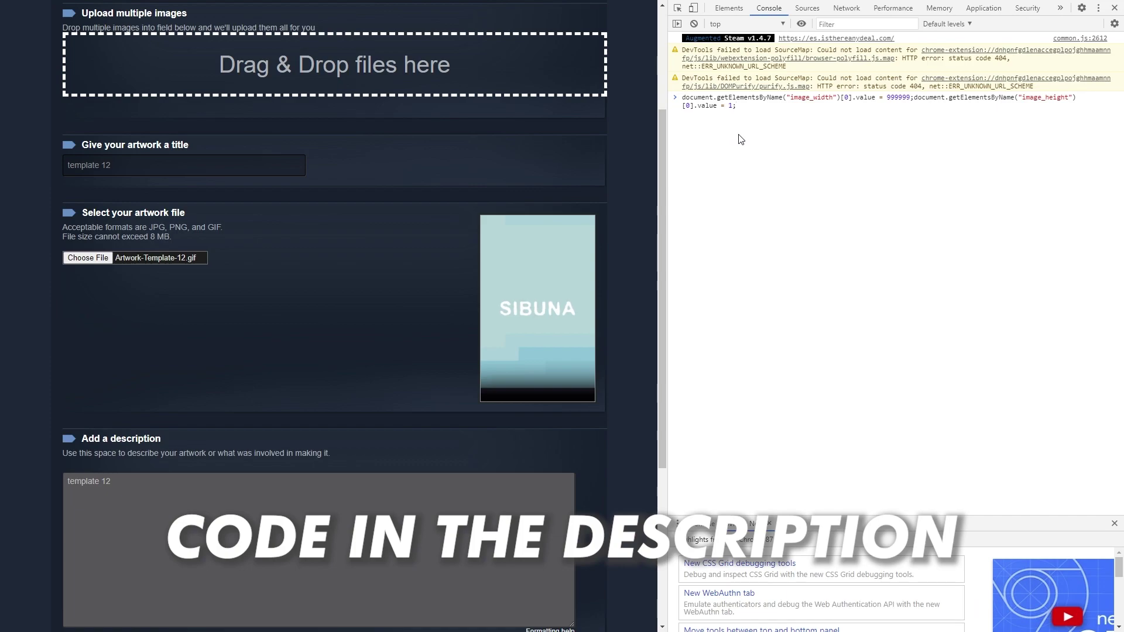
key("Return")
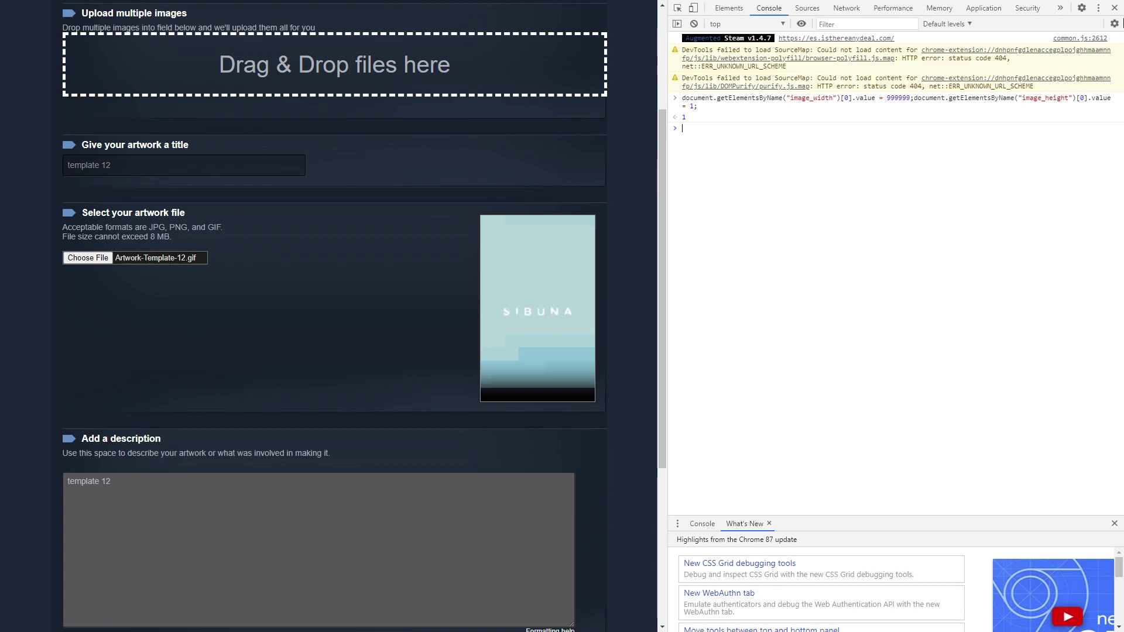
Step: Close DevTools and submit the SIBUNA artwork upload
left_click(1114, 8)
scroll(686, 175, "down", 5)
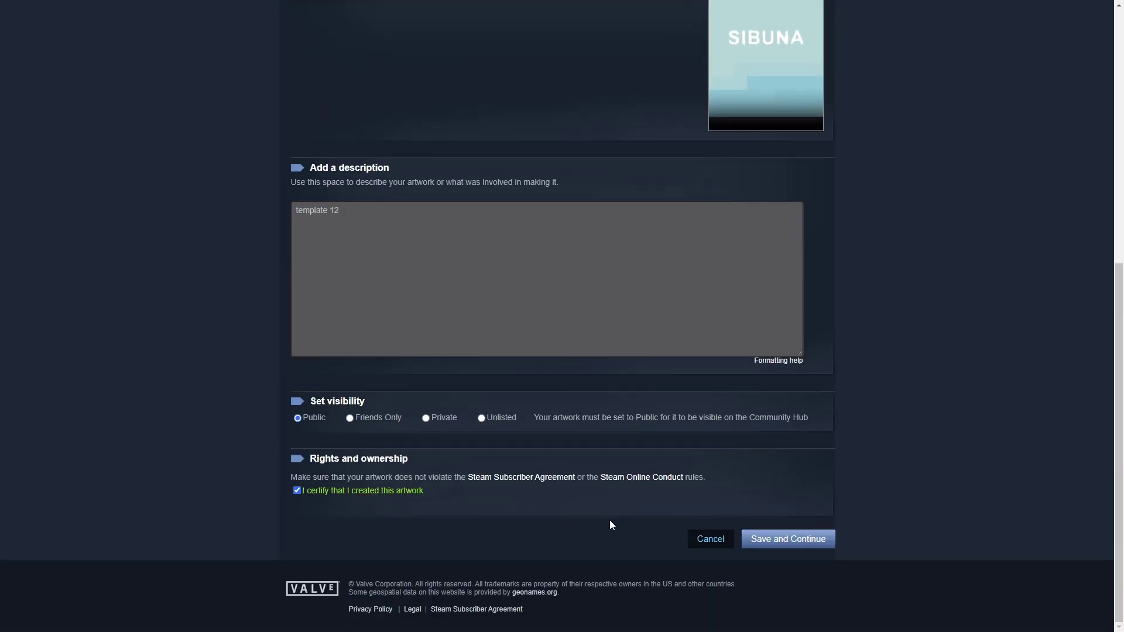
left_click(789, 541)
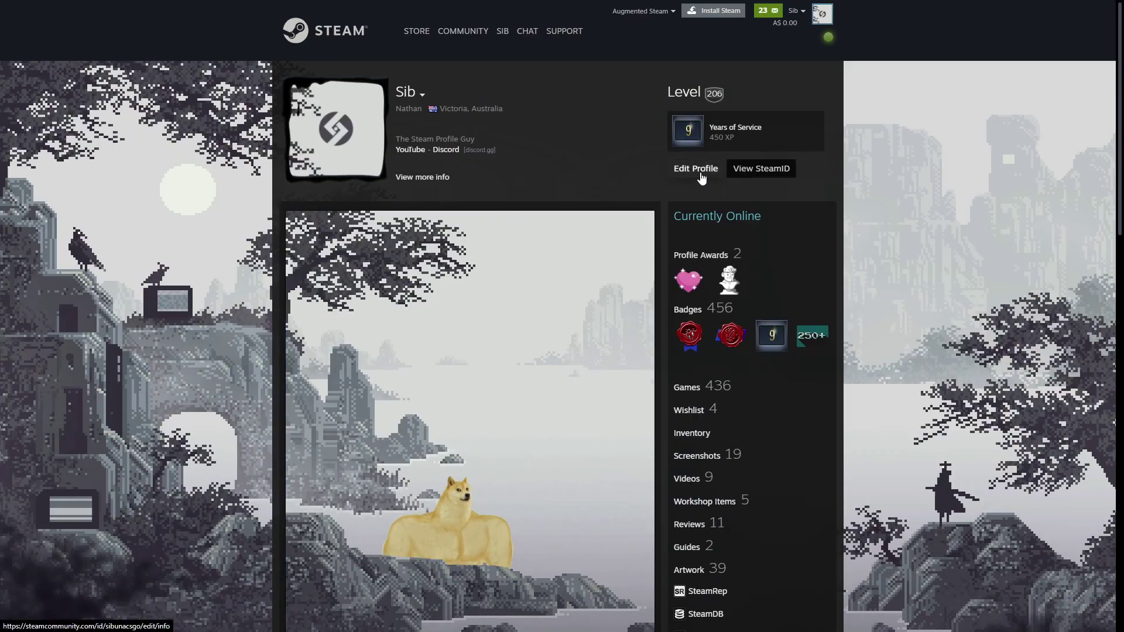
Step: In Edit Profile, set the Featured Showcase type to Artwork Showcase
left_click(700, 176)
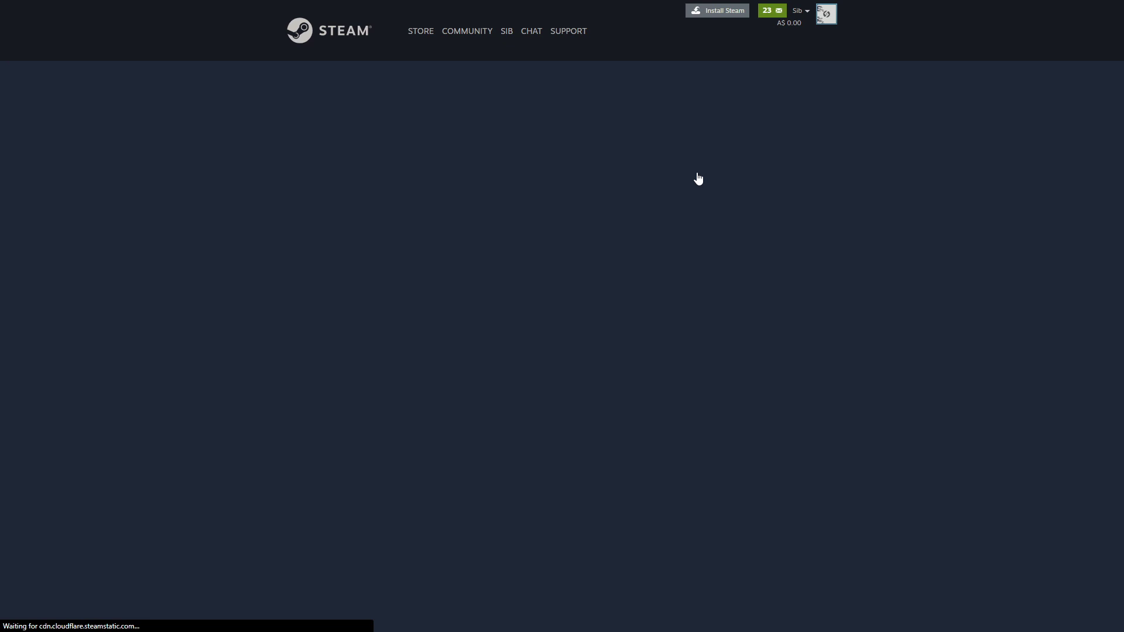
left_click(334, 322)
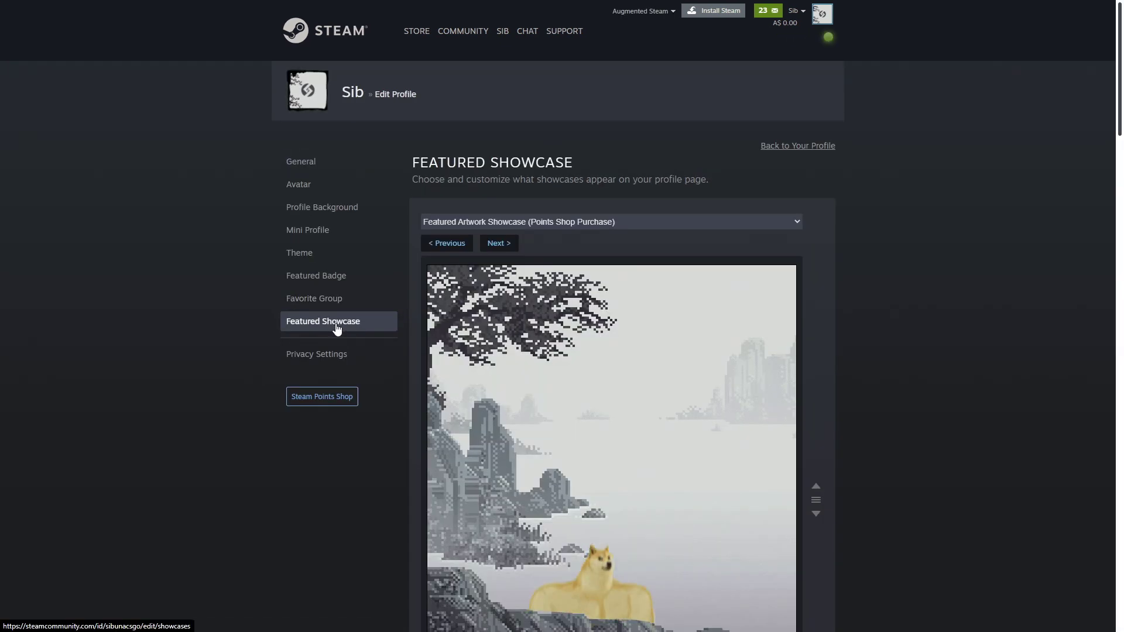
left_click(538, 222)
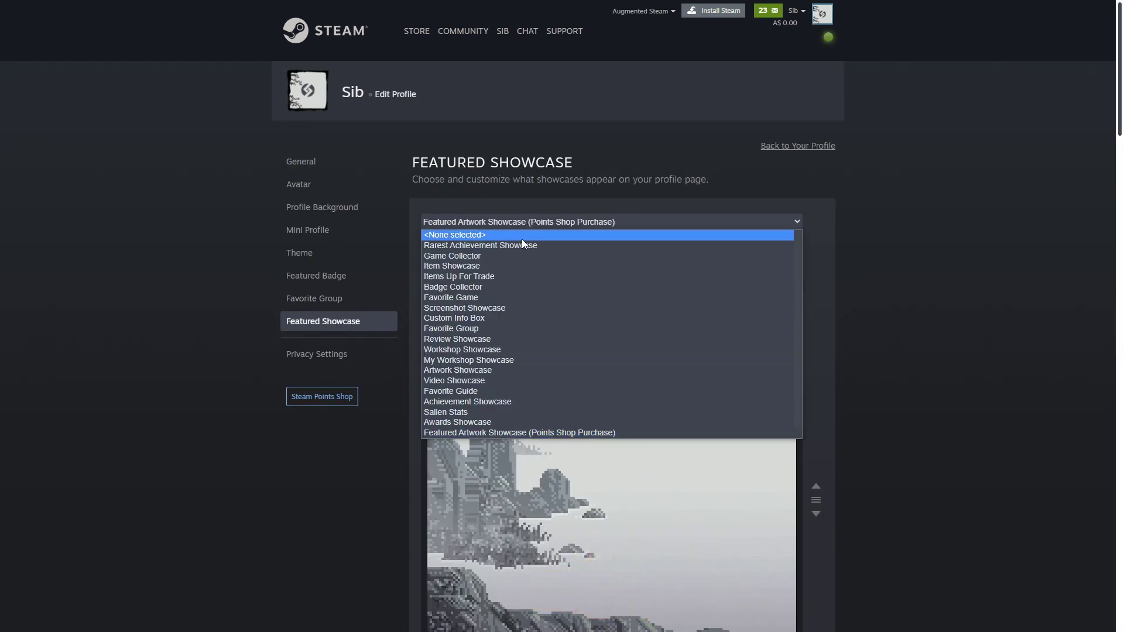
left_click(479, 371)
Step: Pick the template 12 artwork for the showcase and save the profile
left_click(574, 274)
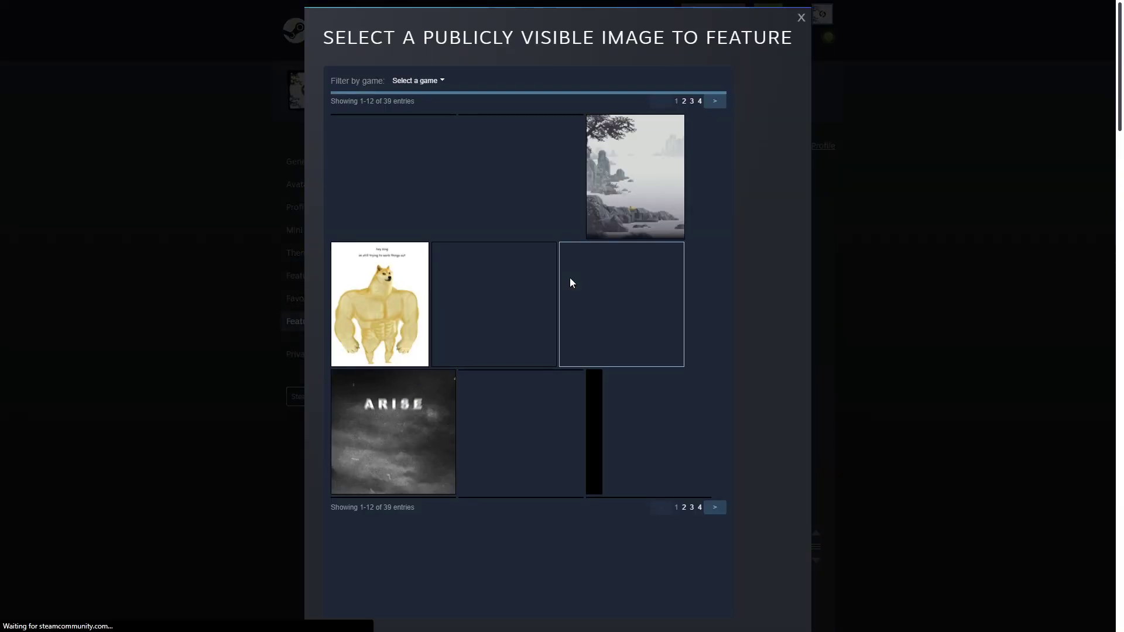
left_click(408, 117)
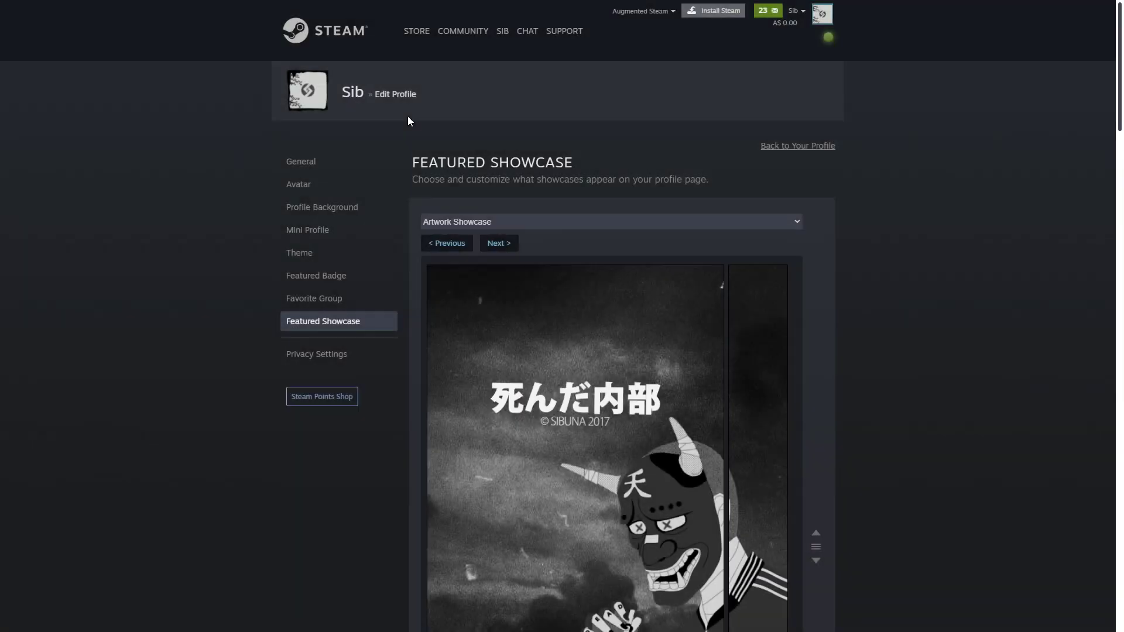
scroll(657, 406, "down", 20)
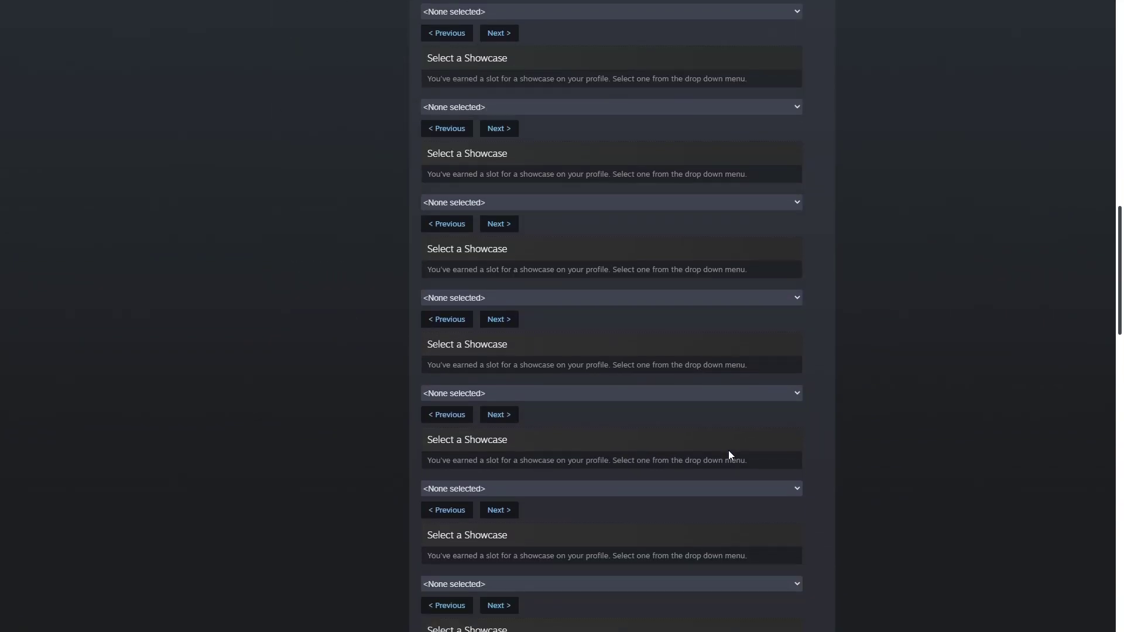
left_click(750, 466)
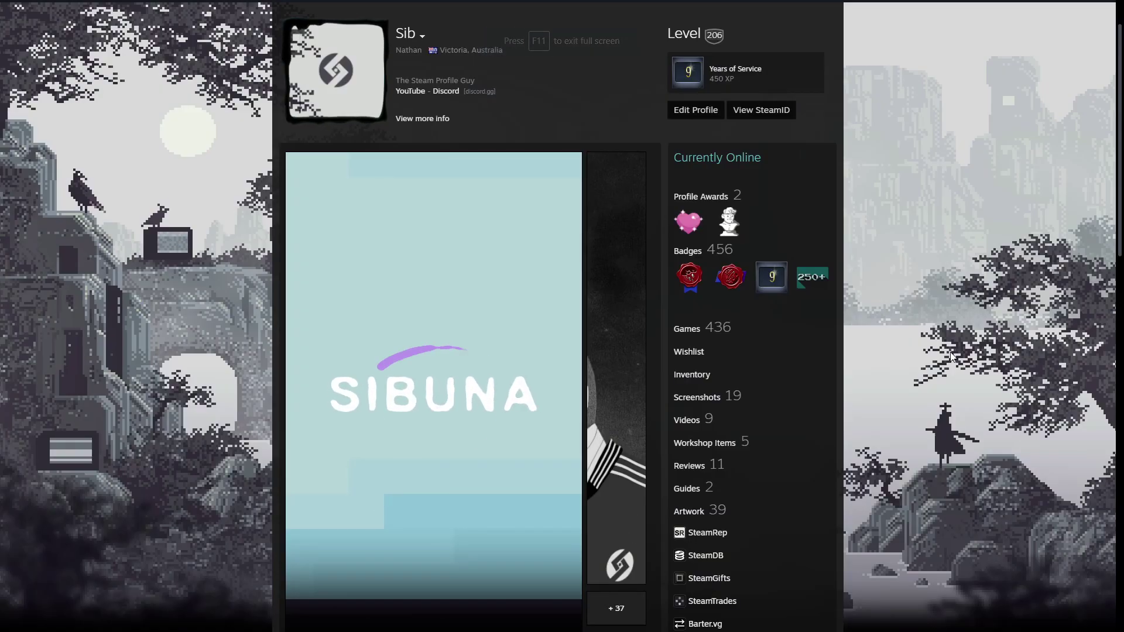
scroll(461, 289, "down", 1)
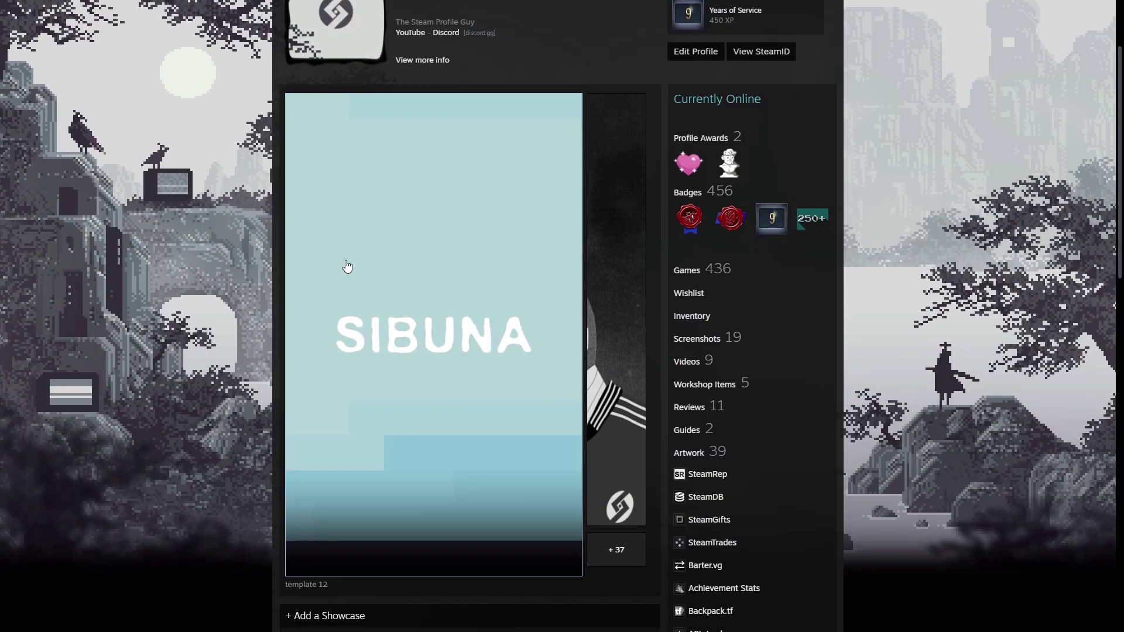